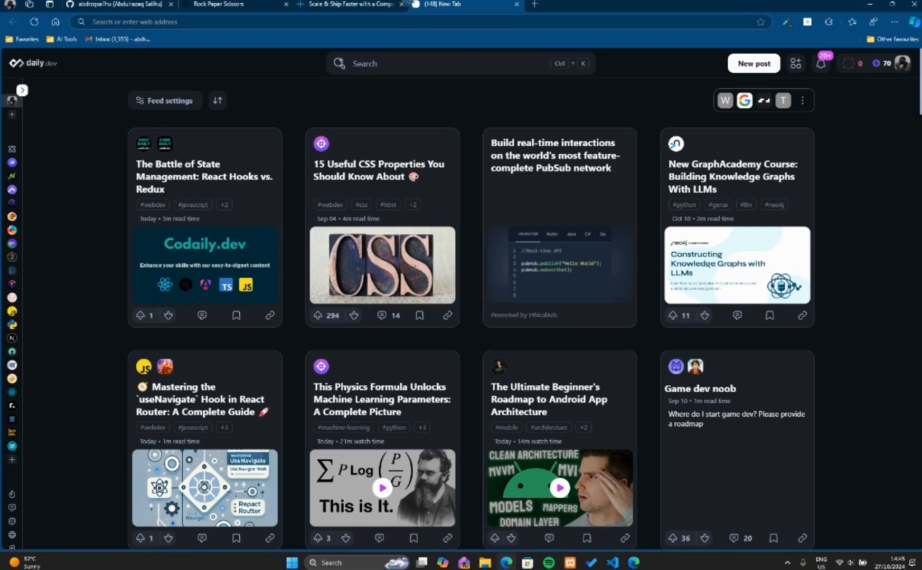
Look through the Netlify homepage, including its platform features, enterprise customers and deployment sections.
left_click(336, 4)
scroll(246, 211, "down", 4)
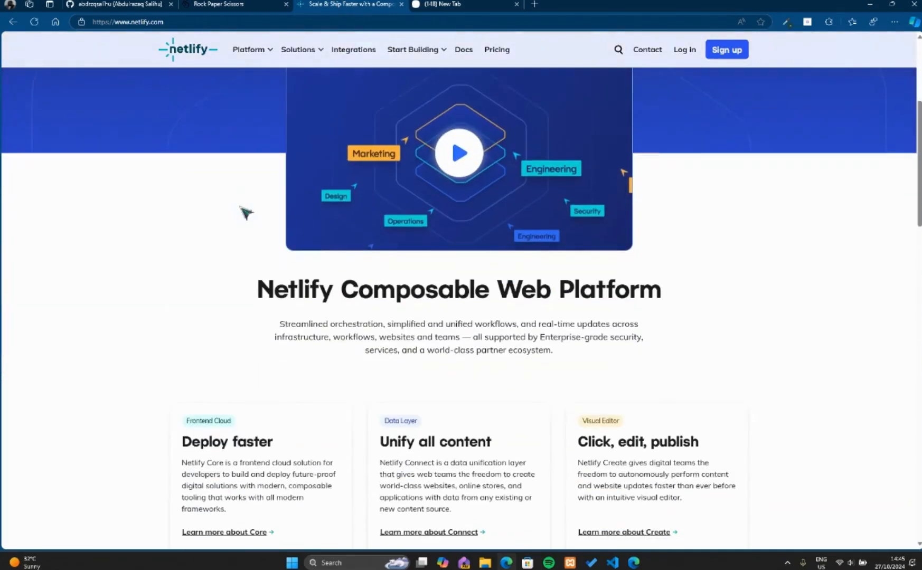
scroll(246, 212, "up", 2)
scroll(245, 211, "up", 2)
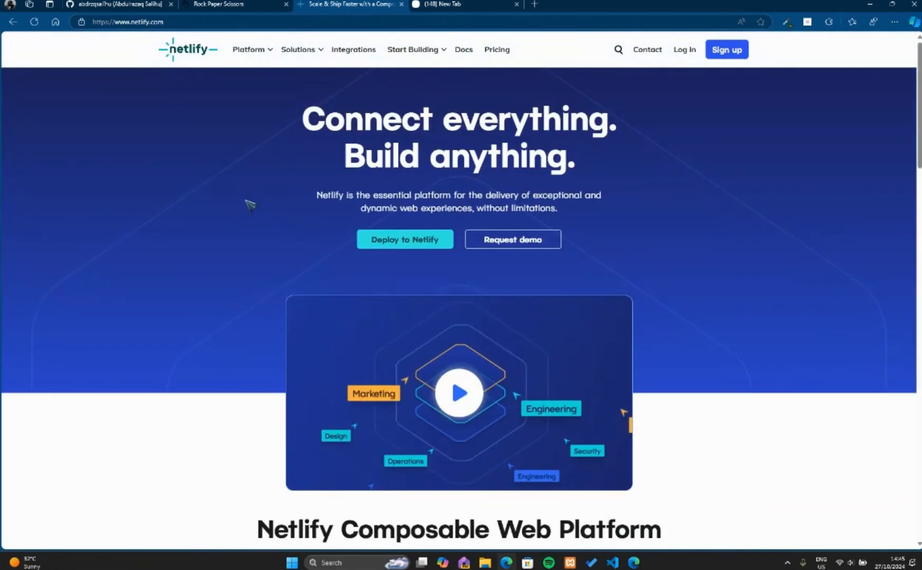
scroll(174, 310, "down", 4)
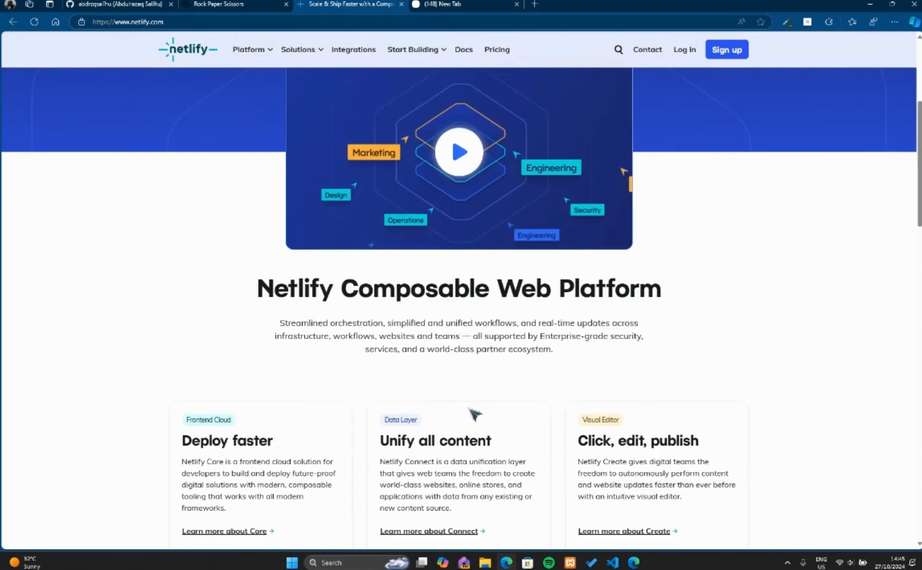
scroll(174, 317, "down", 5)
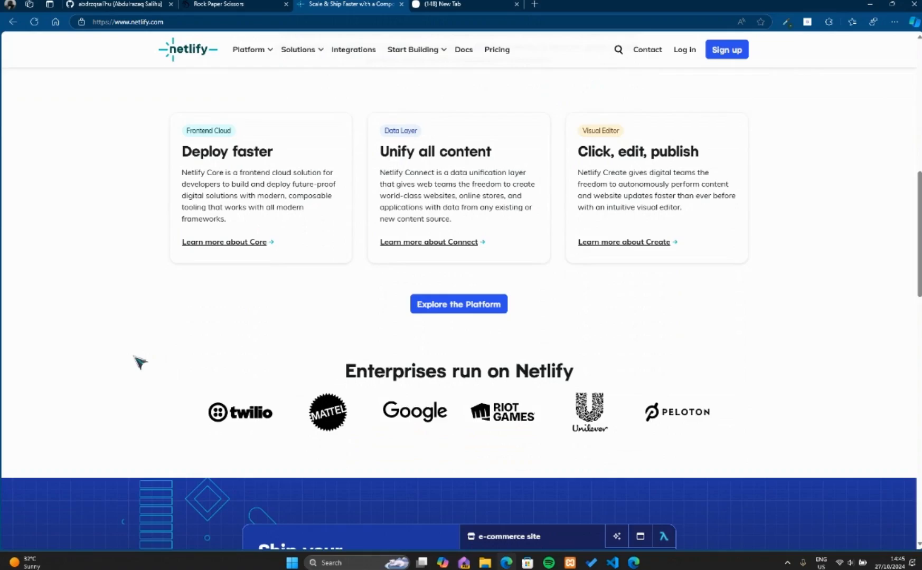
scroll(159, 359, "down", 20)
scroll(183, 357, "up", 14)
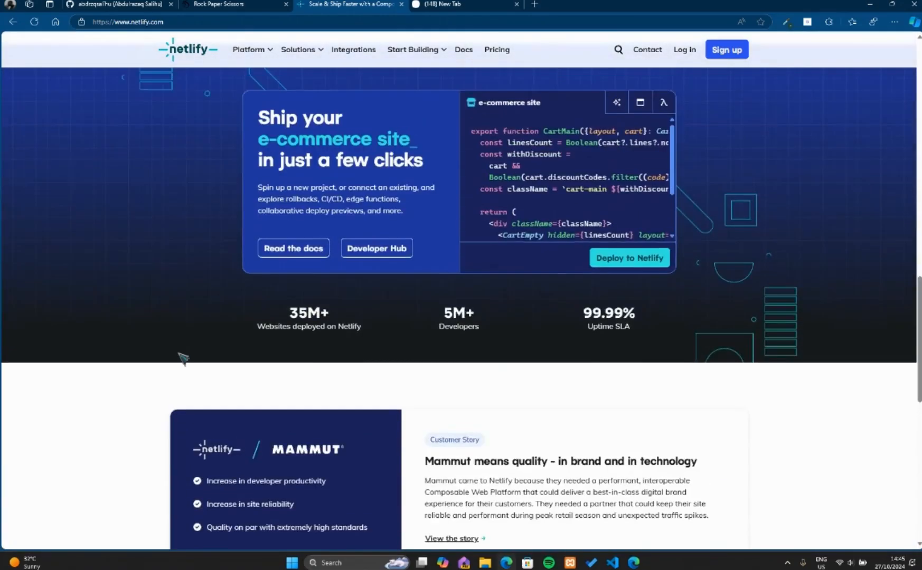
scroll(183, 358, "up", 4)
scroll(189, 304, "up", 5)
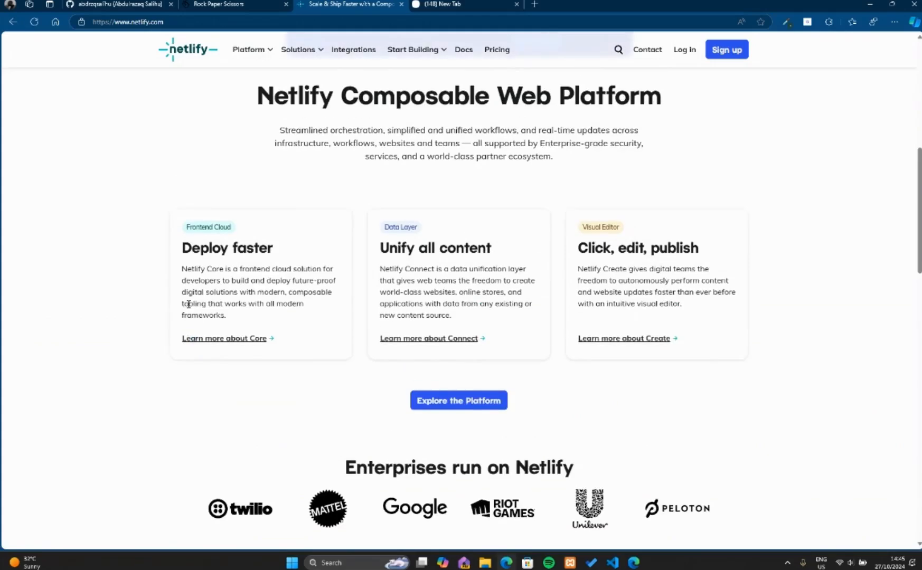
scroll(190, 306, "up", 8)
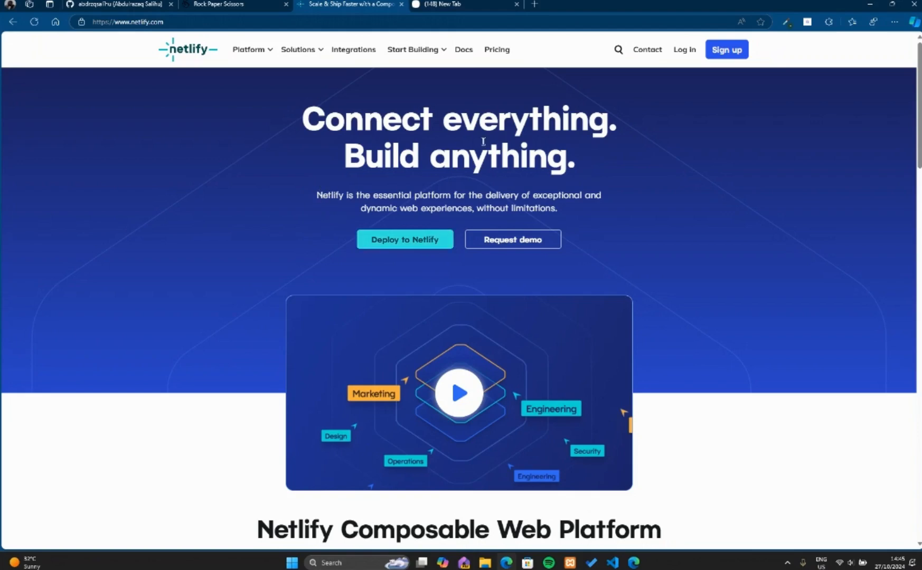
Enter the Netlify account from the sign-up link and choose to deploy a new site manually.
left_click(727, 55)
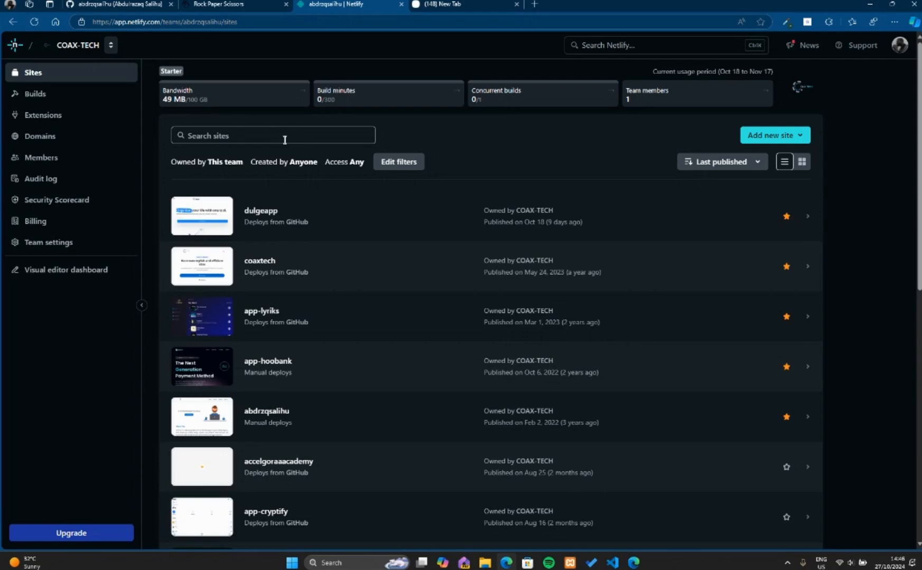
scroll(213, 313, "down", 10)
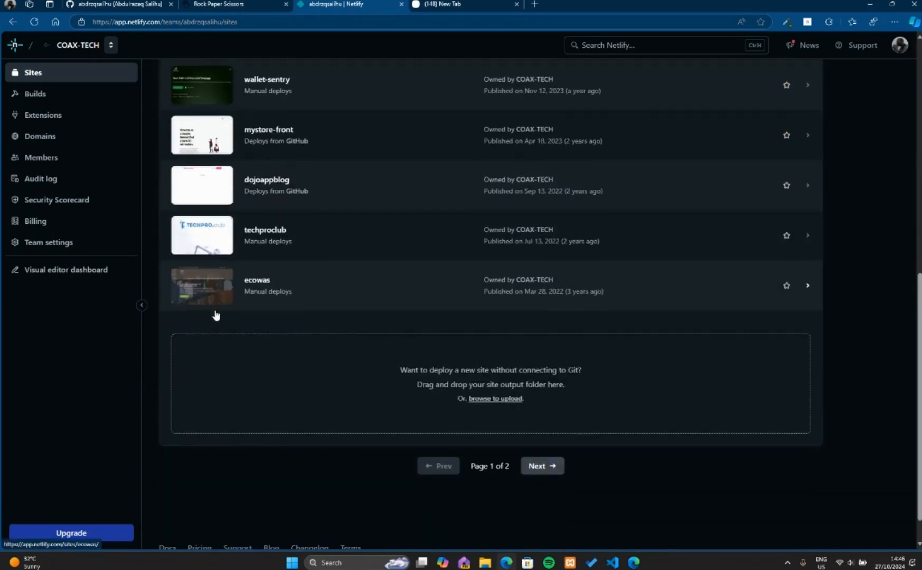
scroll(220, 288, "up", 10)
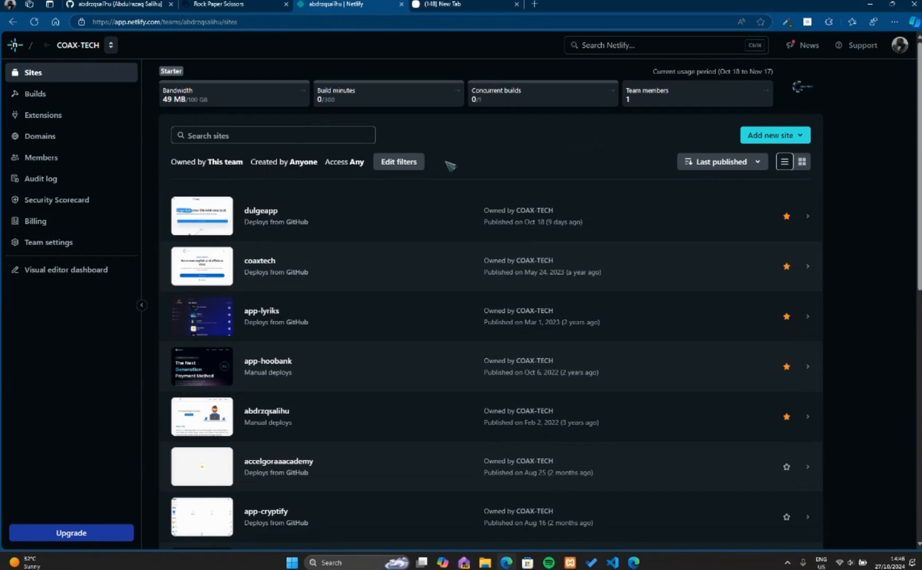
scroll(449, 321, "down", 10)
scroll(383, 293, "up", 10)
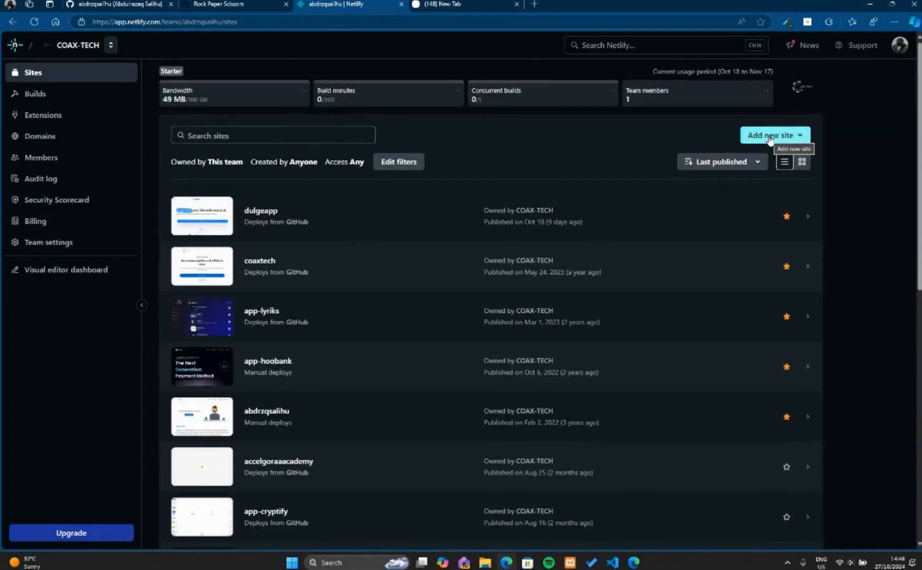
left_click(769, 138)
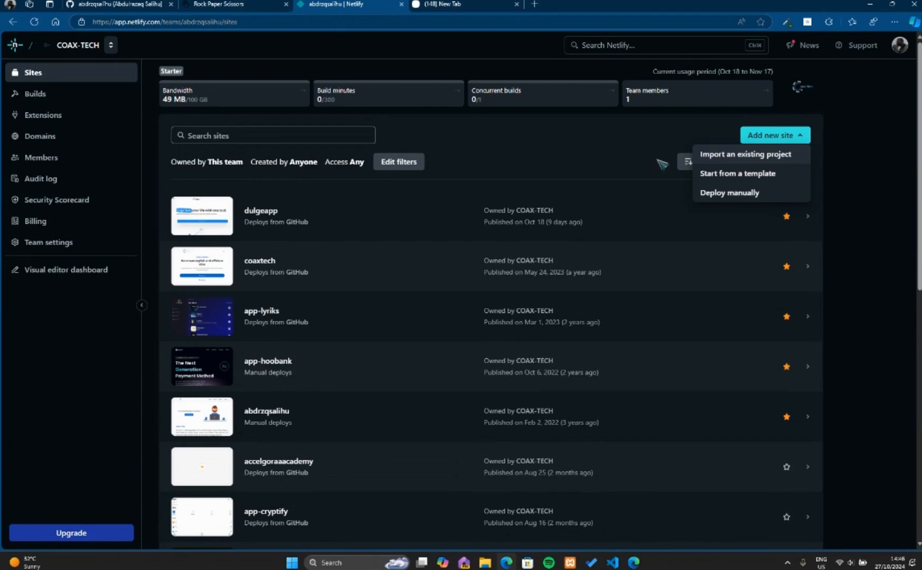
left_click(732, 197)
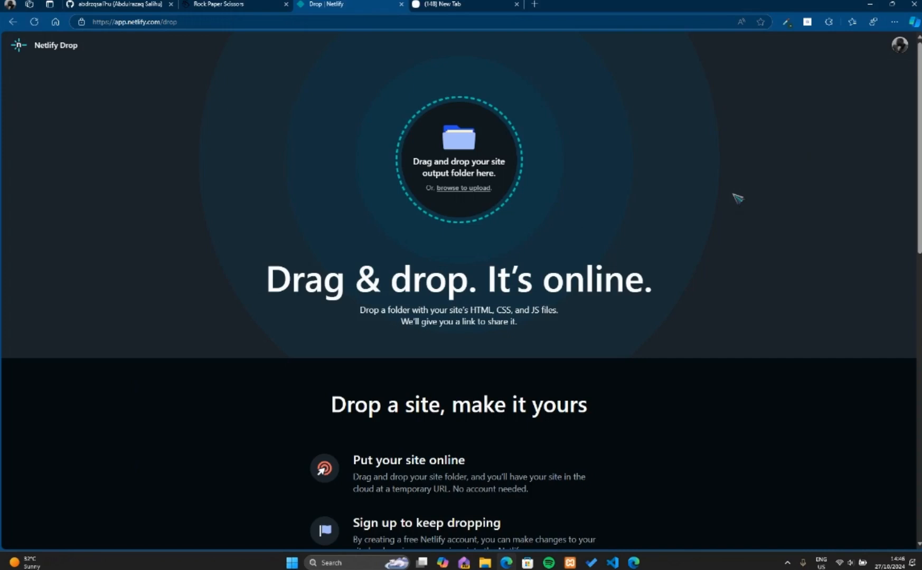
left_click(457, 189)
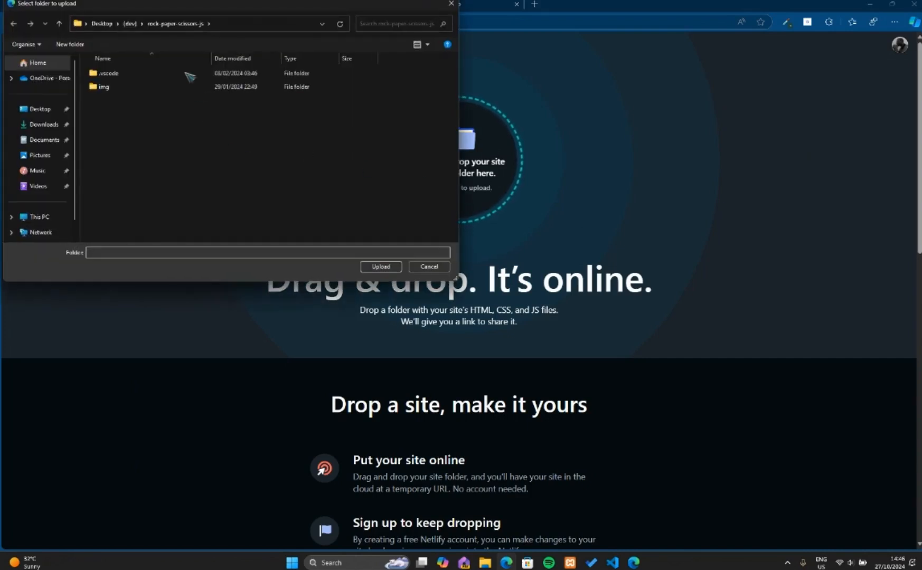
left_click(132, 24)
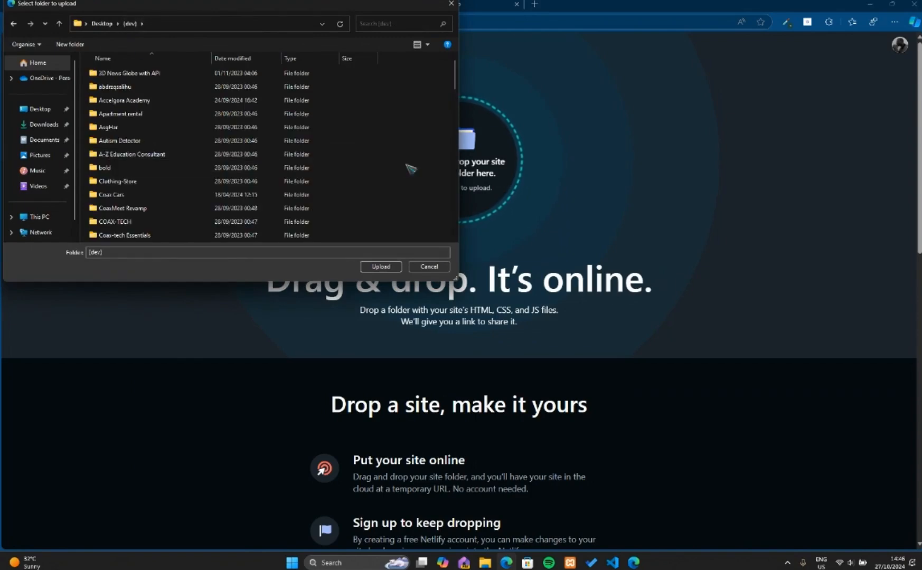
left_click(431, 266)
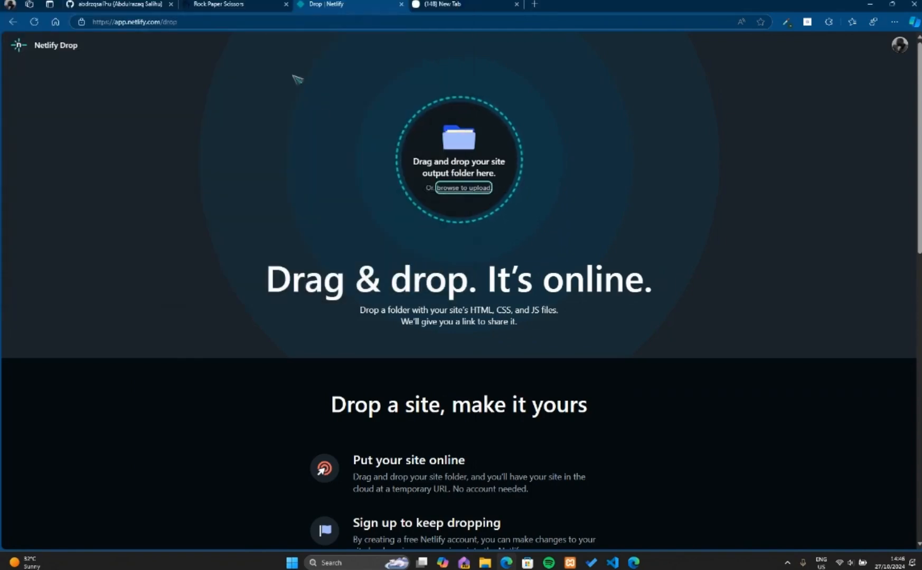
Test the local Rock Paper Scissors game by playing several rounds with rock, paper and scissors.
left_click(234, 4)
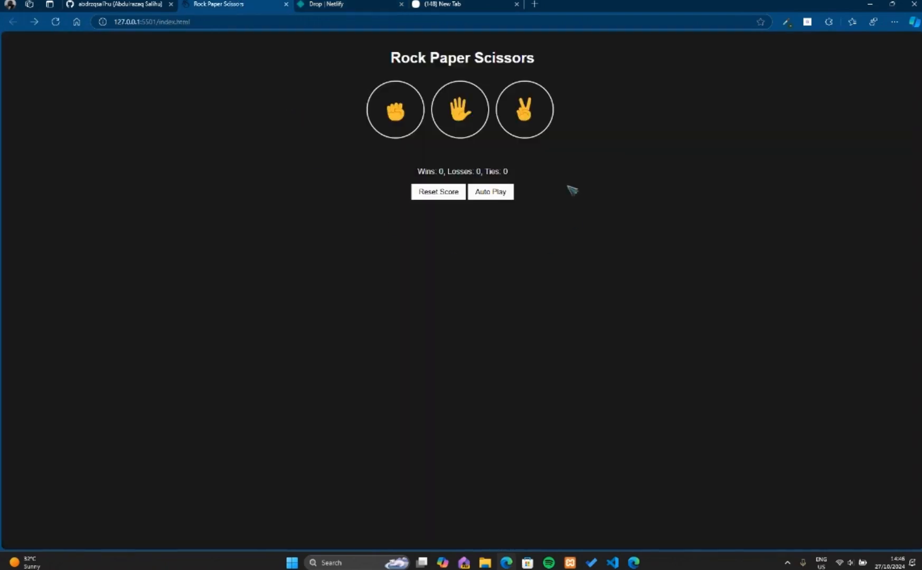
left_click(394, 115)
left_click(459, 115)
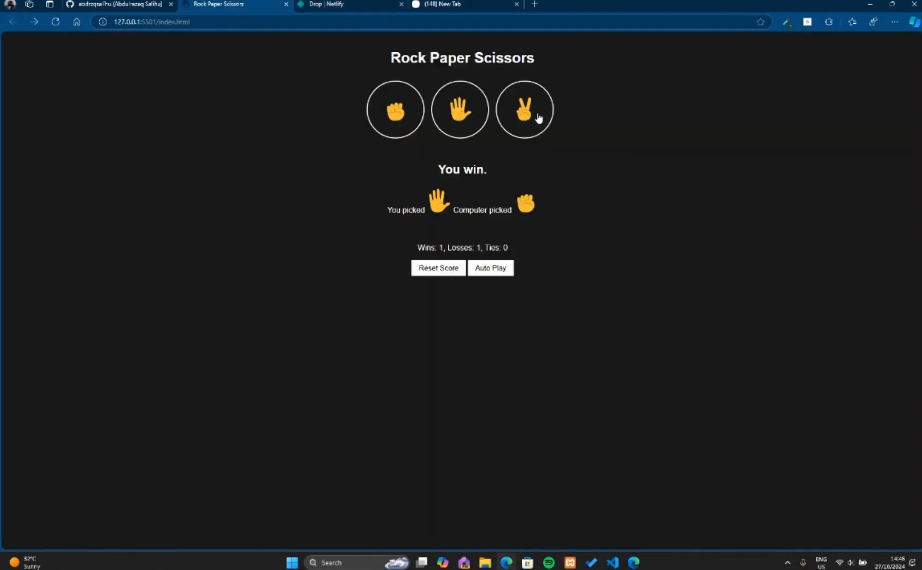
left_click(537, 116)
left_click(388, 127)
left_click(461, 123)
left_click(521, 119)
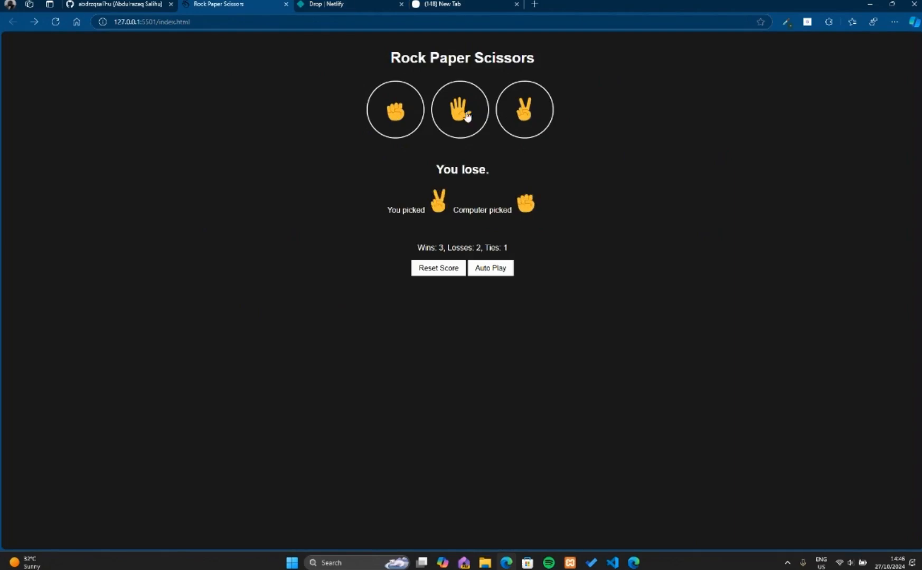
left_click(397, 123)
left_click(526, 121)
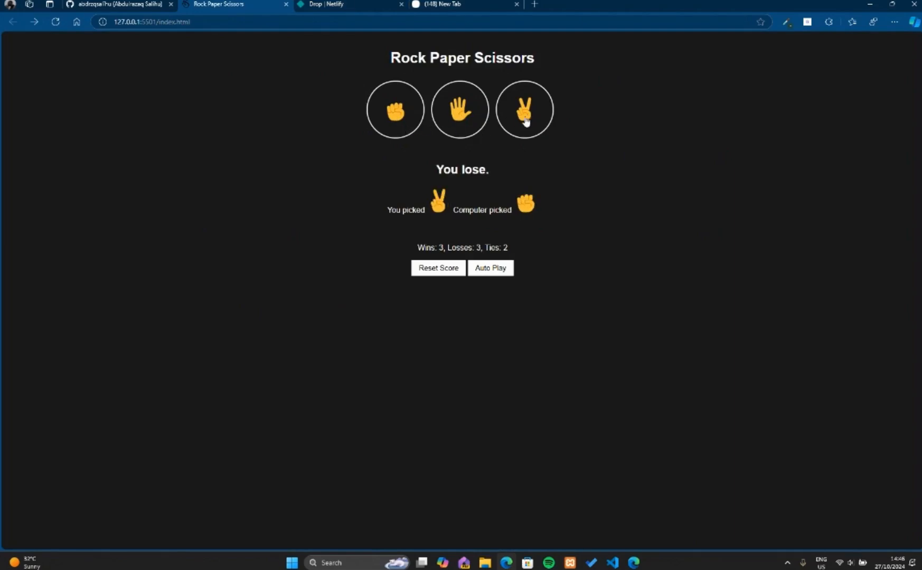
Test the local game's score reset and auto play, resetting the score again while auto play runs.
left_click(440, 267)
left_click(451, 315)
left_click(491, 270)
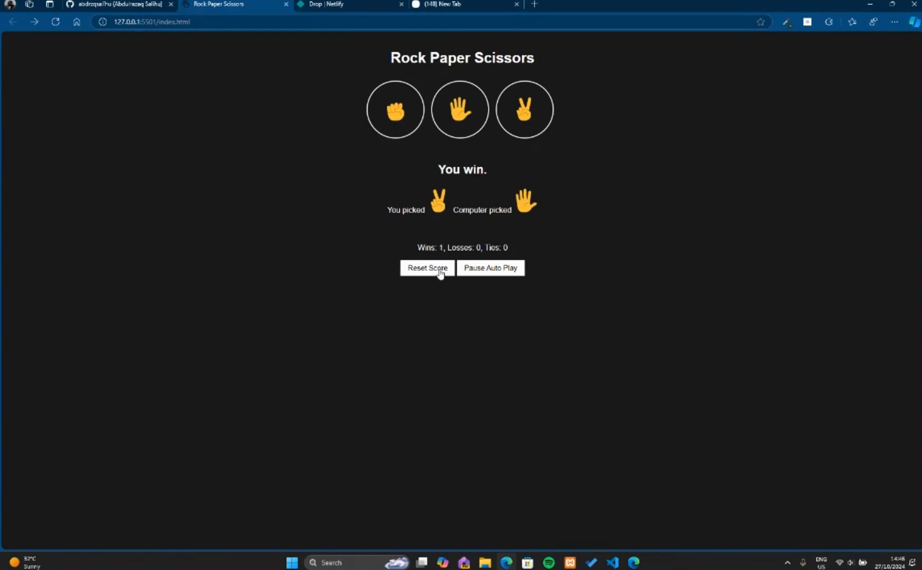
left_click(438, 269)
left_click(452, 315)
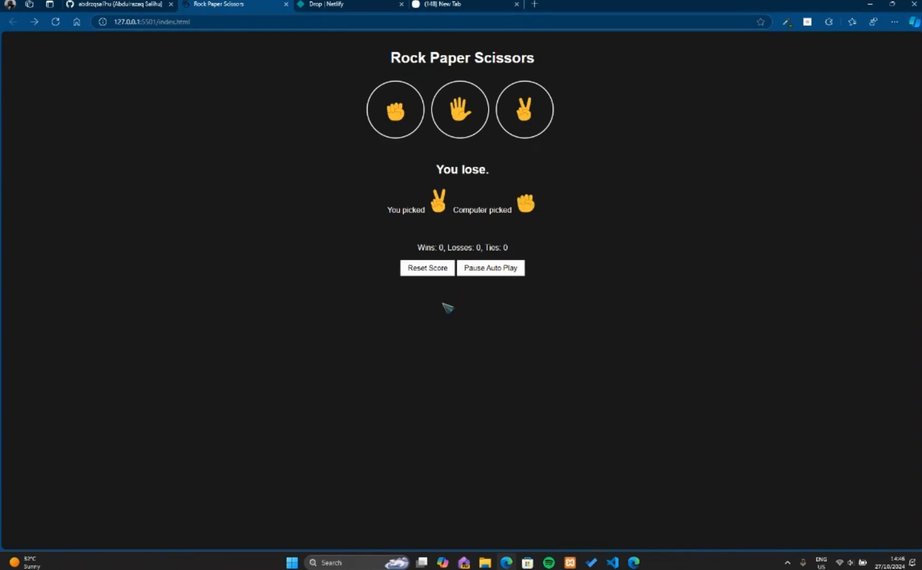
Upload the rock-paper-scissors-js folder from Desktop > [dev] to Netlify Drop and approve uploading its files.
left_click(336, 8)
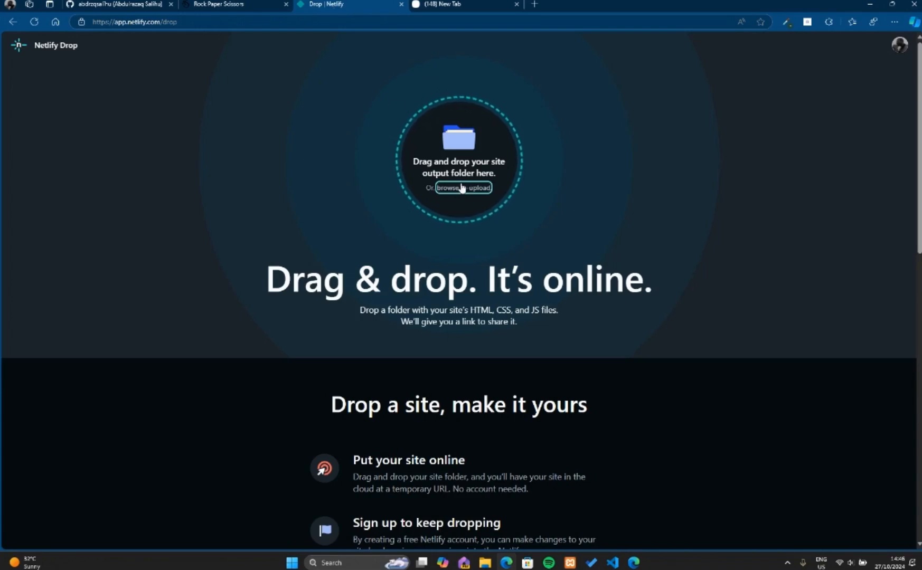
left_click(459, 188)
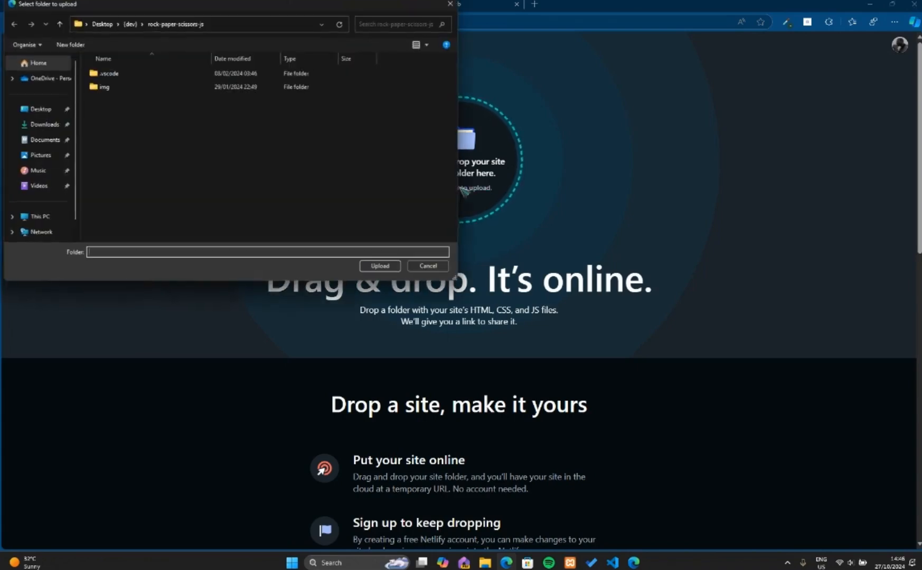
left_click(132, 24)
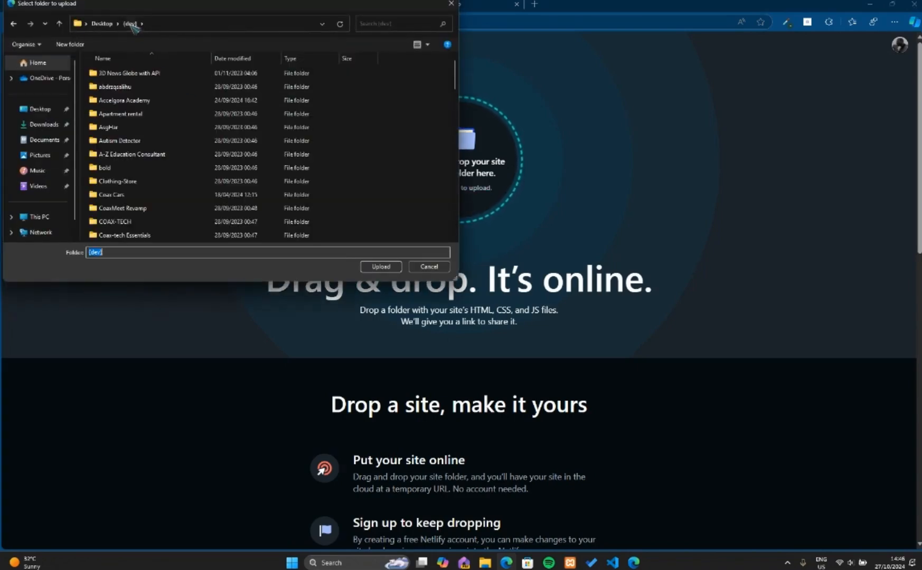
left_click(370, 154)
key("r")
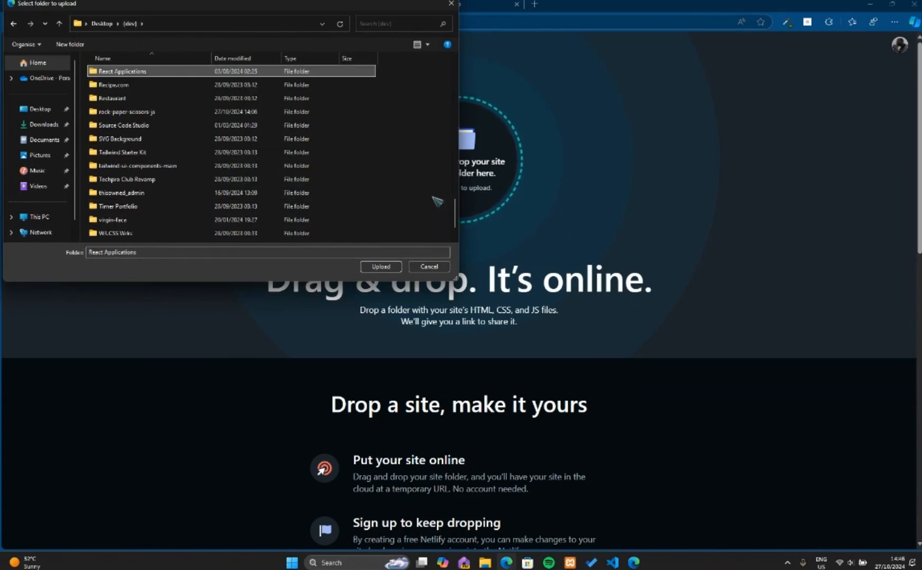
key("r")
key("r")
key("r")
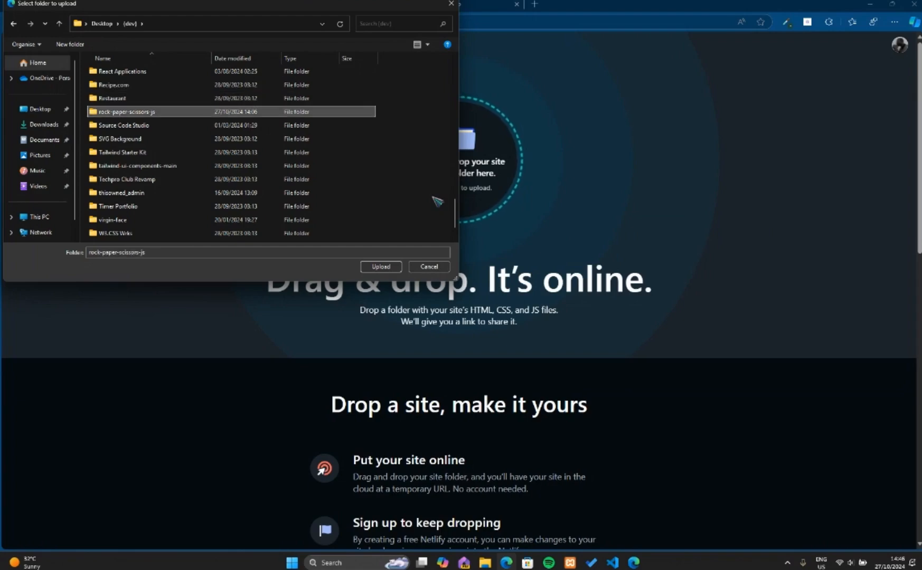
left_click(380, 267)
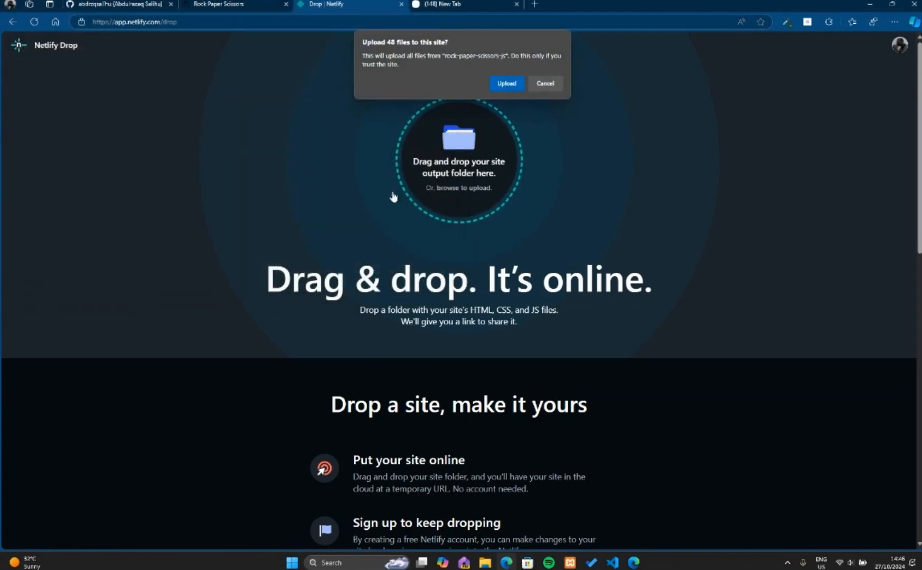
left_click(513, 88)
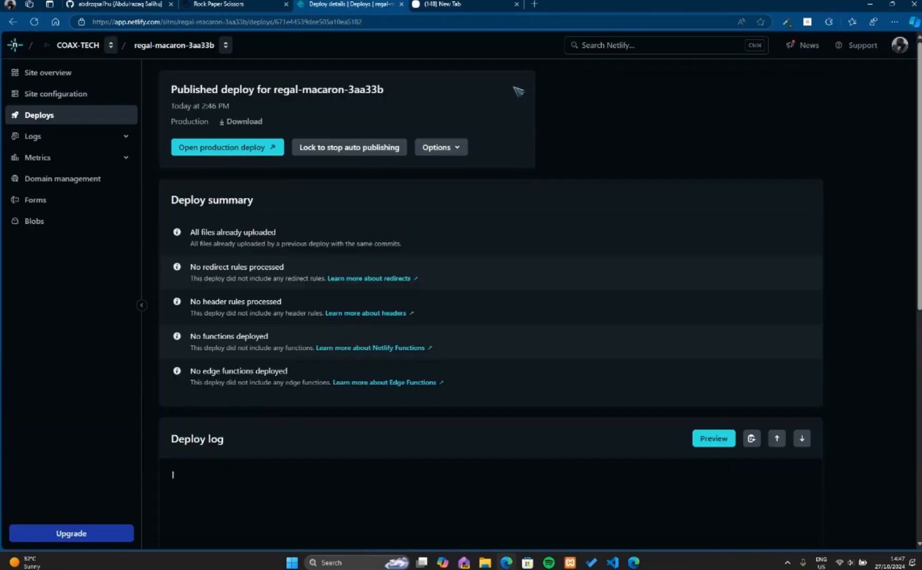
Review the deploy summary, log and deployed files, and open the production deploy.
scroll(447, 200, "down", 5)
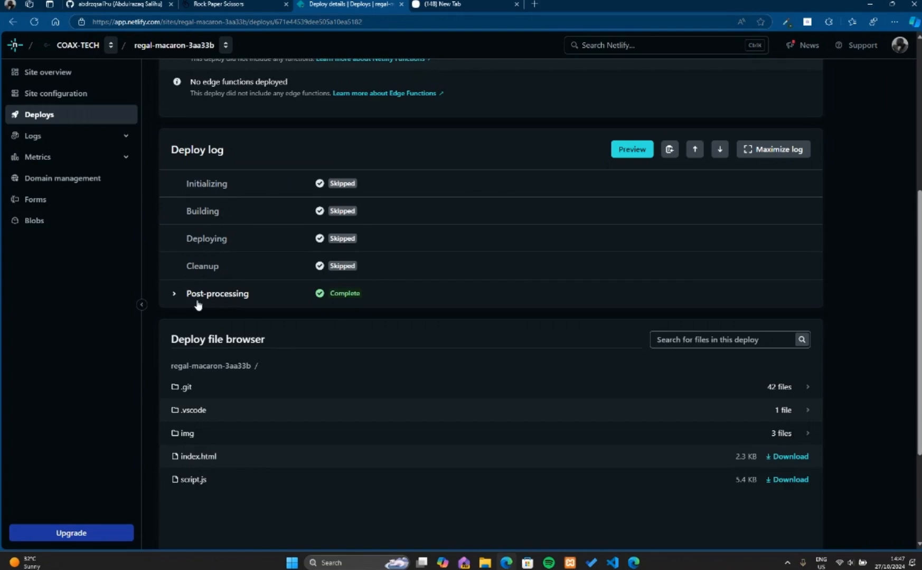
scroll(255, 359, "down", 3)
scroll(268, 405, "up", 10)
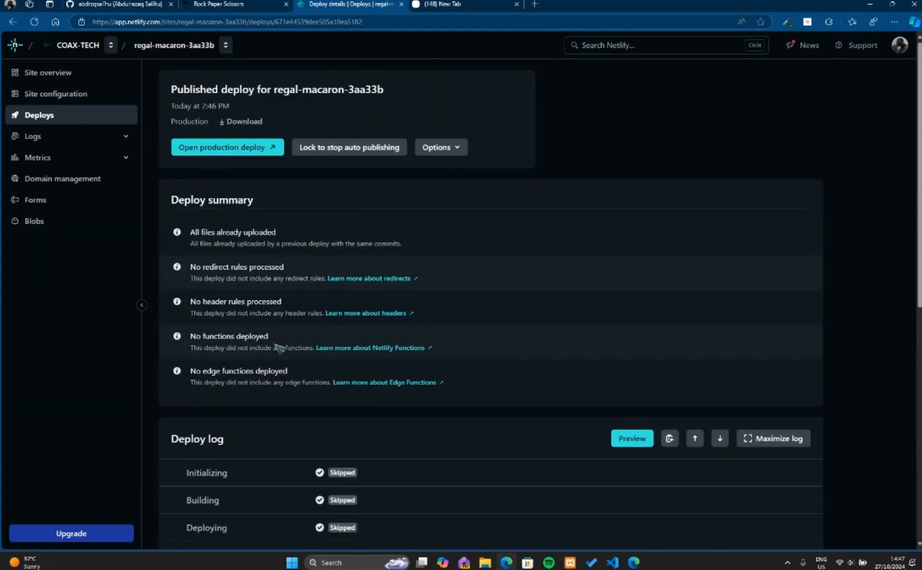
left_click(240, 150)
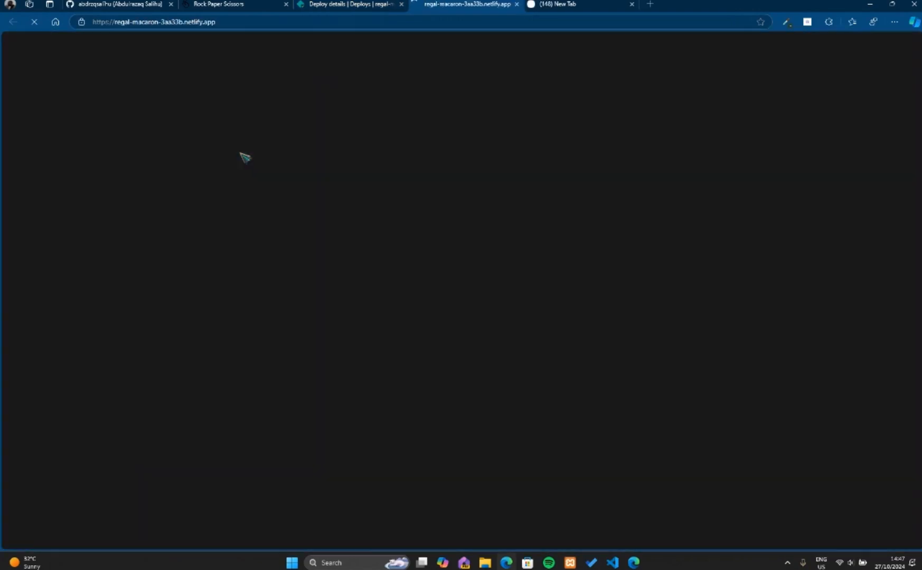
Examine the live Rock Paper Scissors site's full web address.
left_click(325, 25)
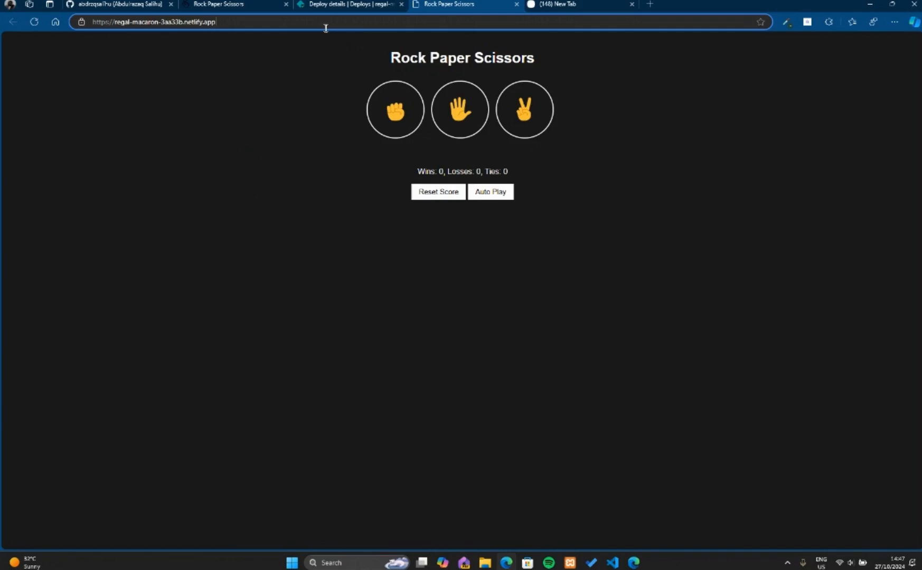
left_click(310, 295)
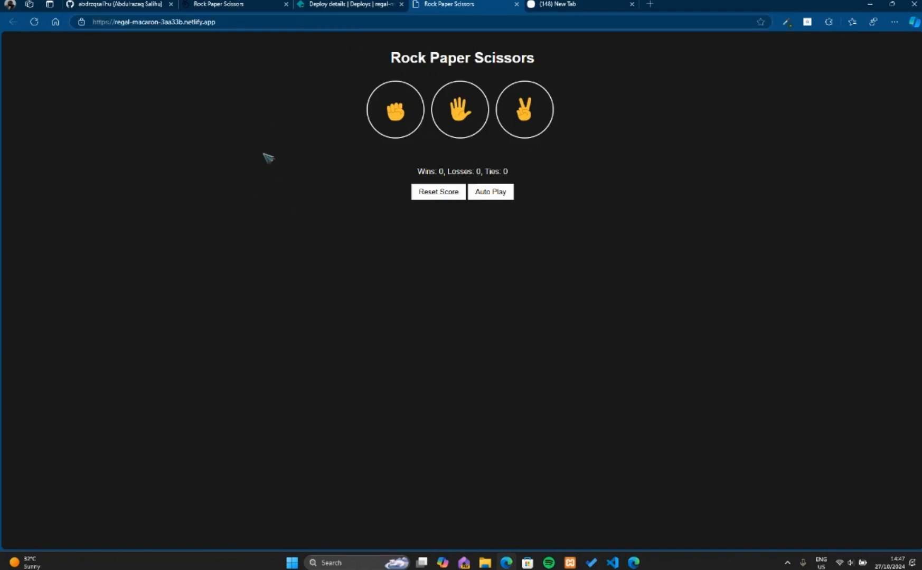
left_click_drag(228, 23, 100, 33)
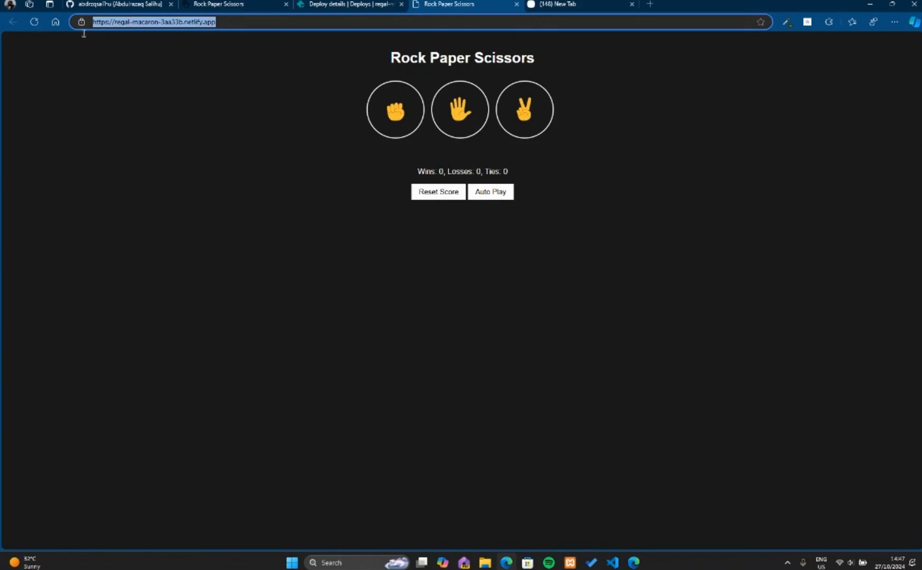
left_click(164, 141)
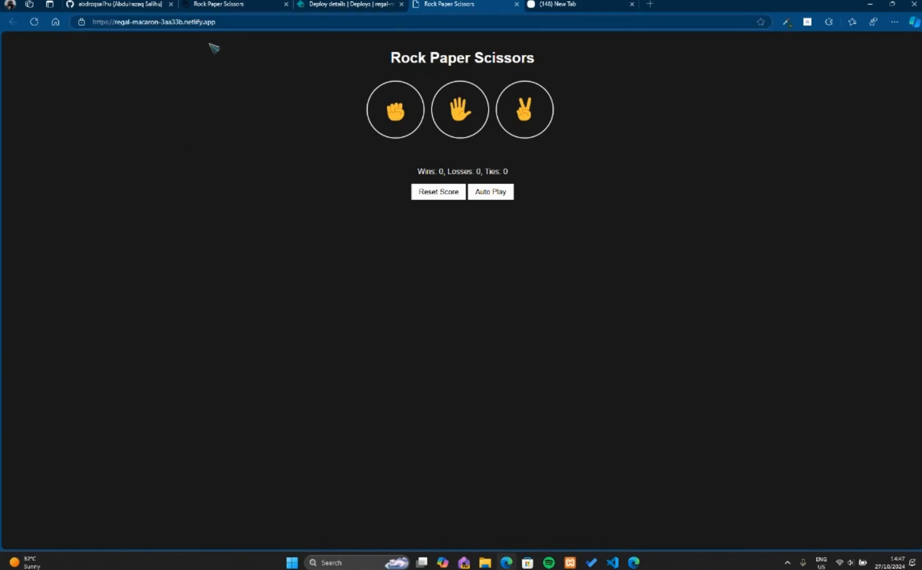
Check the live Rock Paper Scissors site's web address once more and close its tab.
left_click_drag(221, 22, 82, 30)
left_click(152, 123)
left_click(342, 4)
left_click(473, 4)
left_click_drag(225, 19, 68, 28)
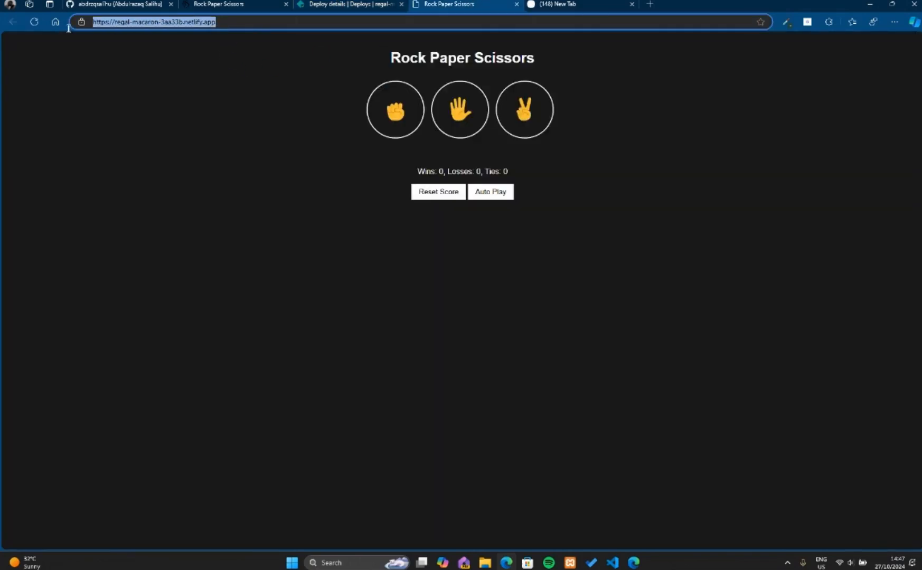
left_click(230, 184)
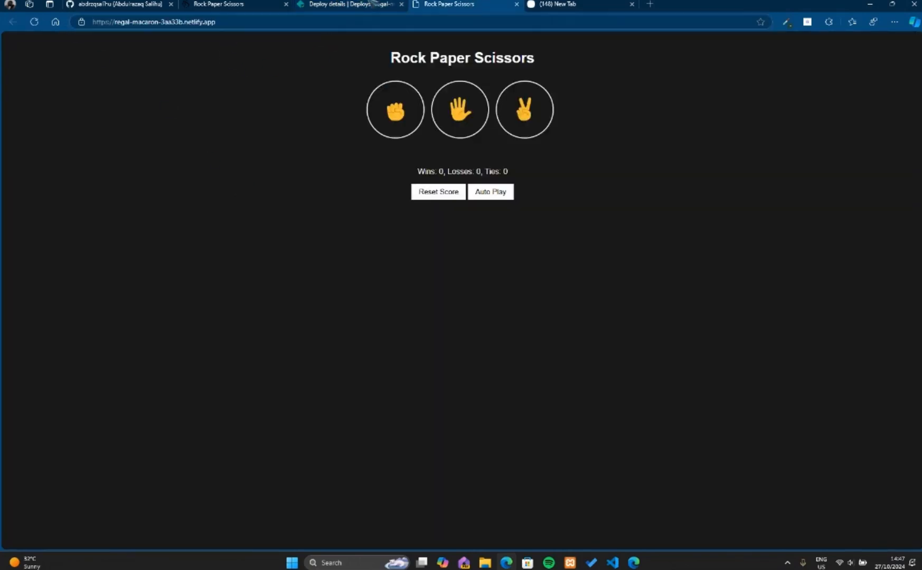
left_click(517, 5)
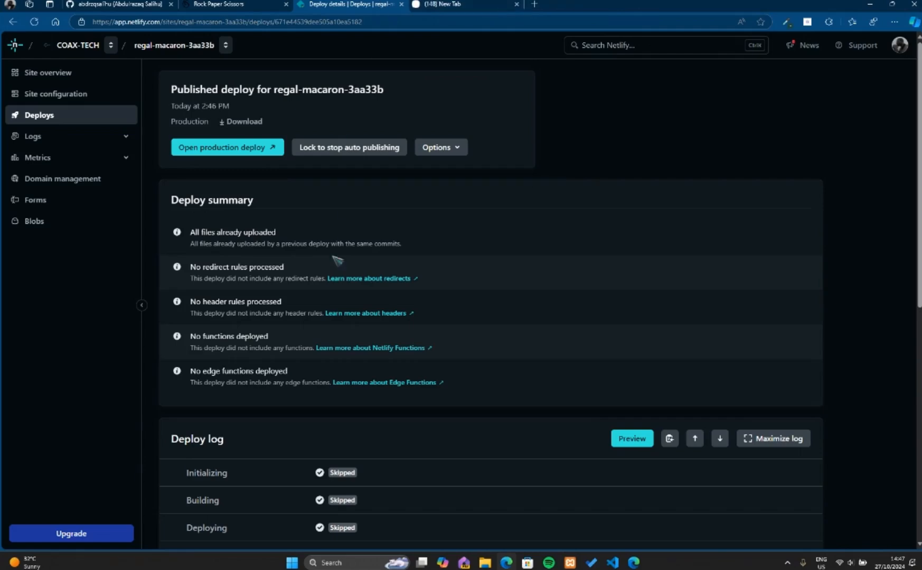
Open the general site configuration for regal-macaron-3aa33b from its site overview.
scroll(332, 288, "down", 8)
scroll(332, 288, "up", 8)
left_click(445, 150)
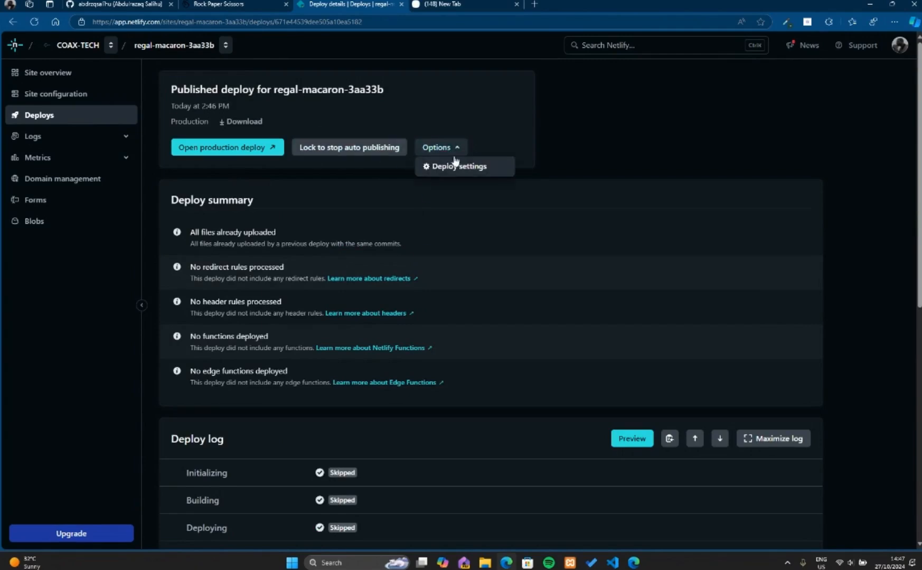
left_click(57, 77)
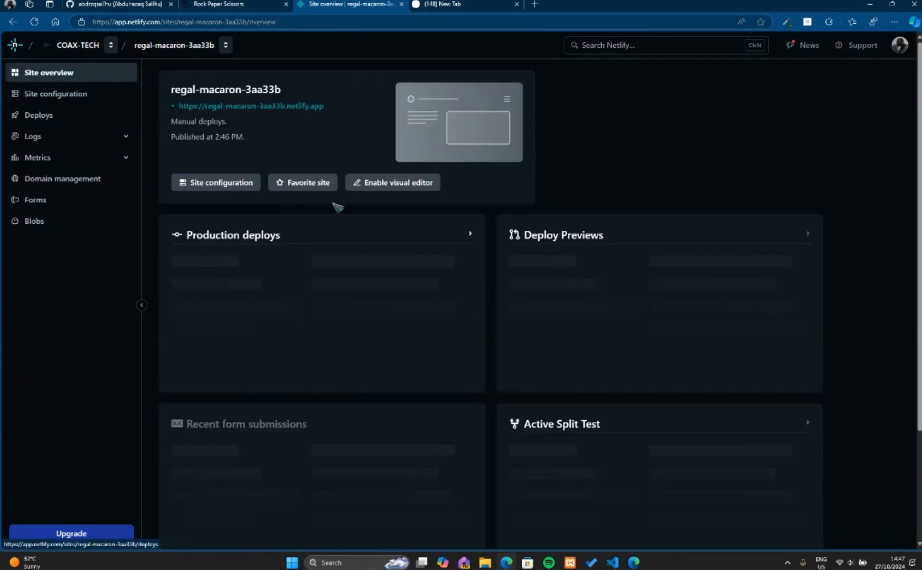
left_click(222, 182)
left_click(208, 237)
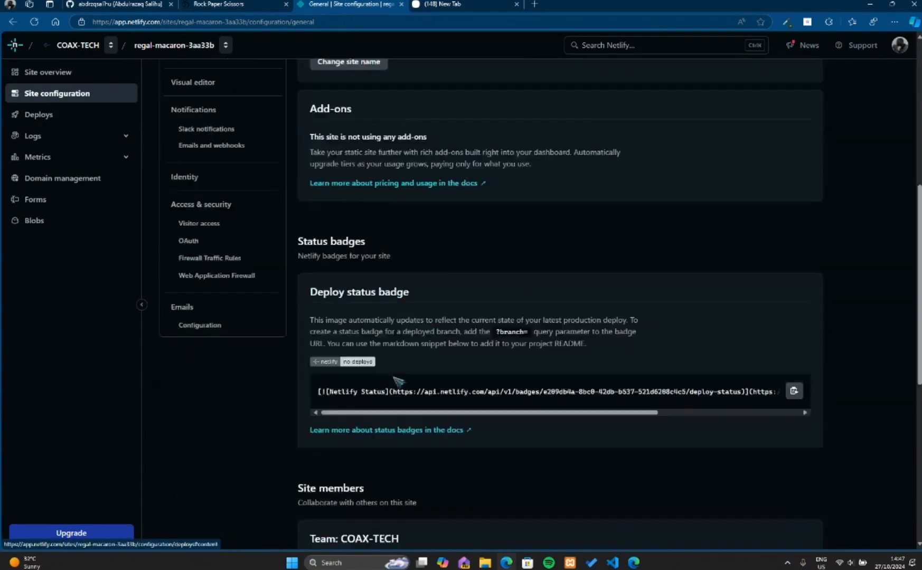
Delete the site from its danger zone settings, confirming with the site name regal-macaron-3aa33b.
scroll(397, 380, "up", 7)
left_click(182, 216)
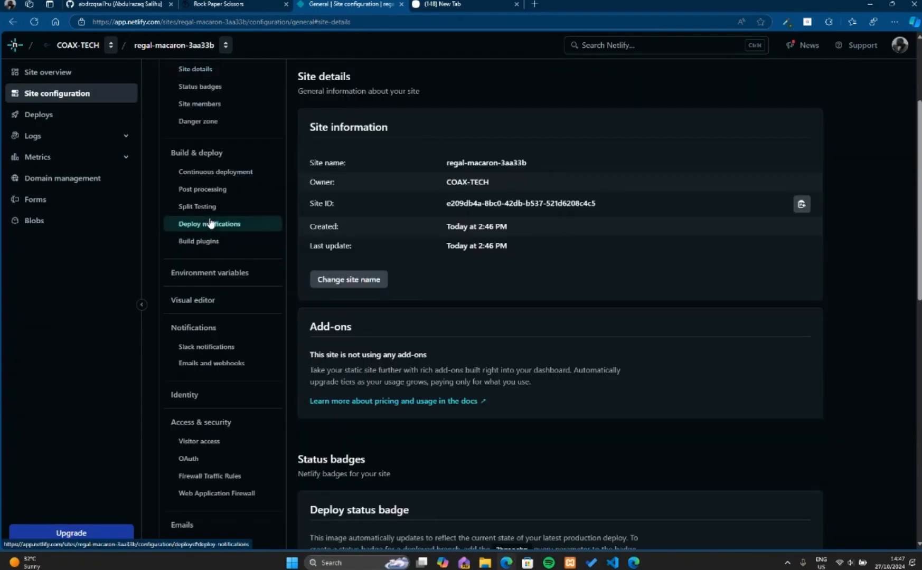
scroll(317, 317, "down", 10)
left_click(343, 419)
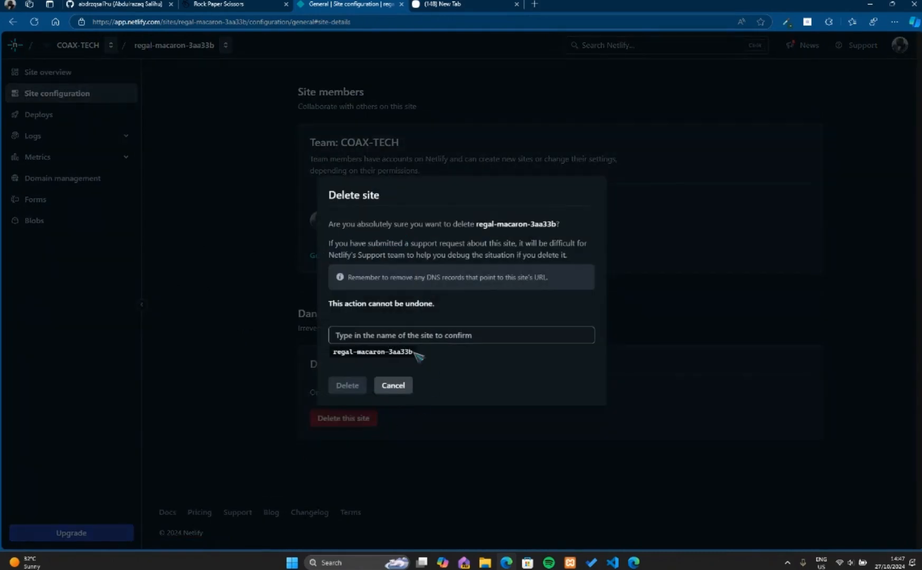
triple_click(340, 355)
key("ctrl+c")
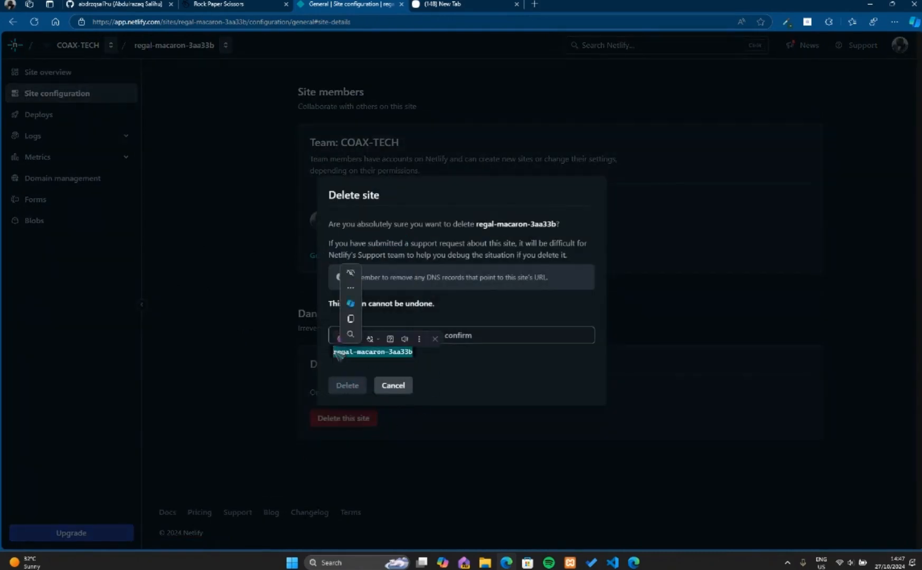
left_click(536, 341)
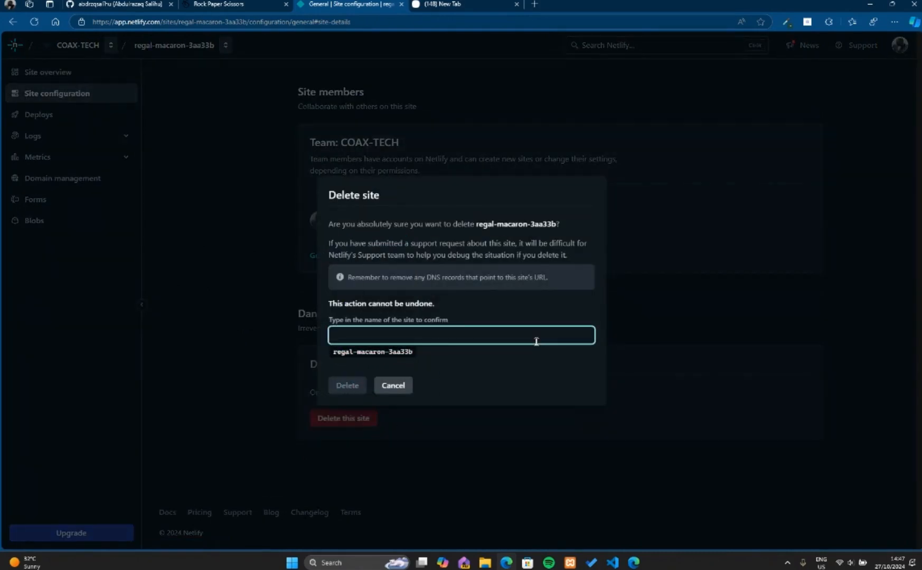
key("ctrl+v")
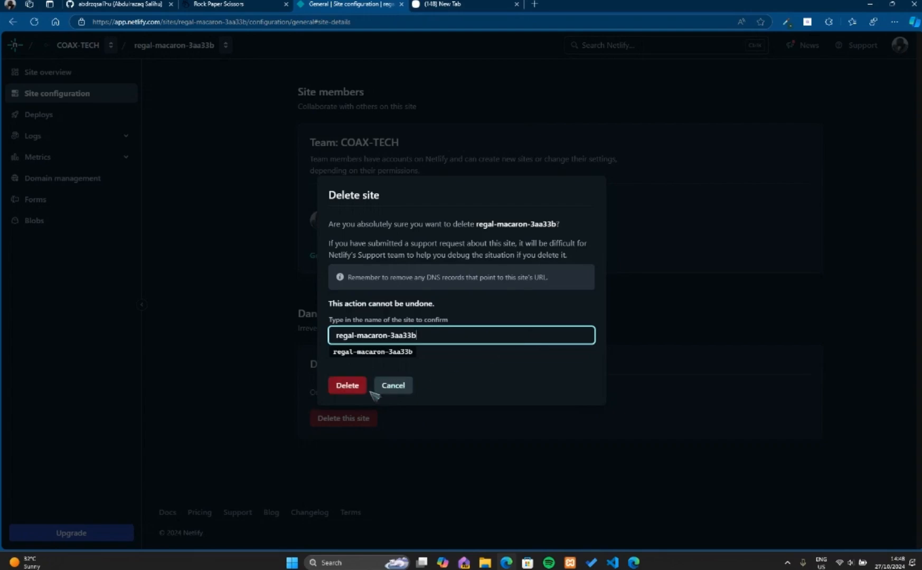
left_click(348, 386)
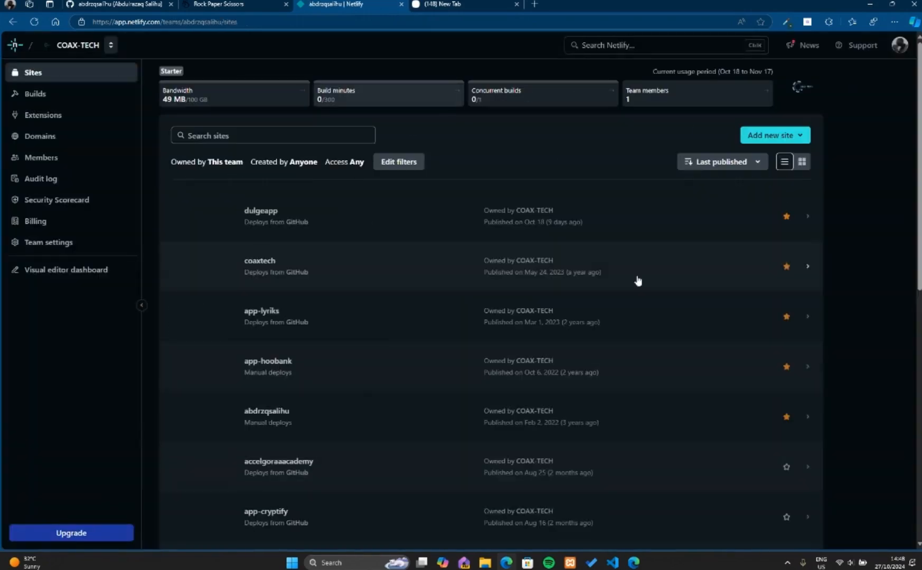
Visit regal-macaron-3aa33b.netlify.app in the spare browser tab to check whether the deleted site still loads.
left_click(455, 4)
left_click(419, 24)
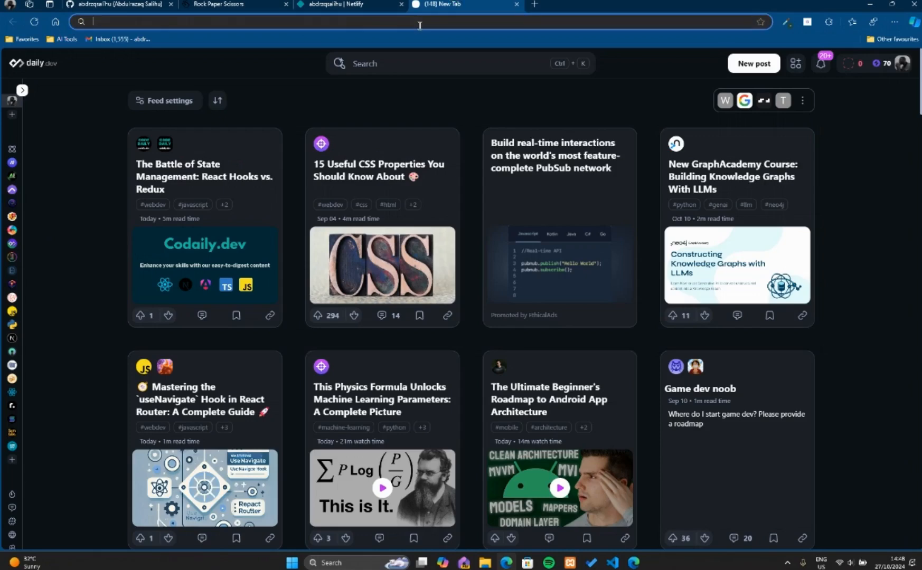
key("ctrl+v")
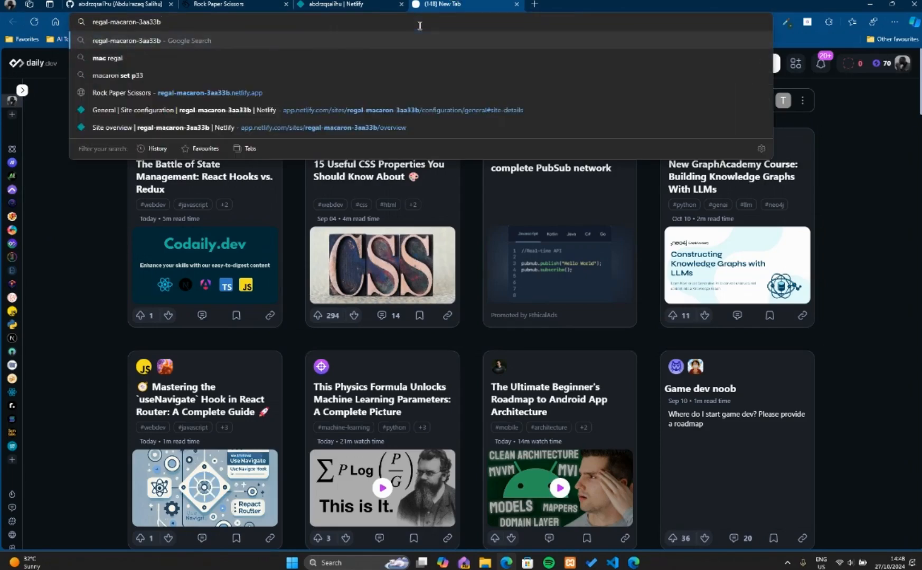
left_click(231, 94)
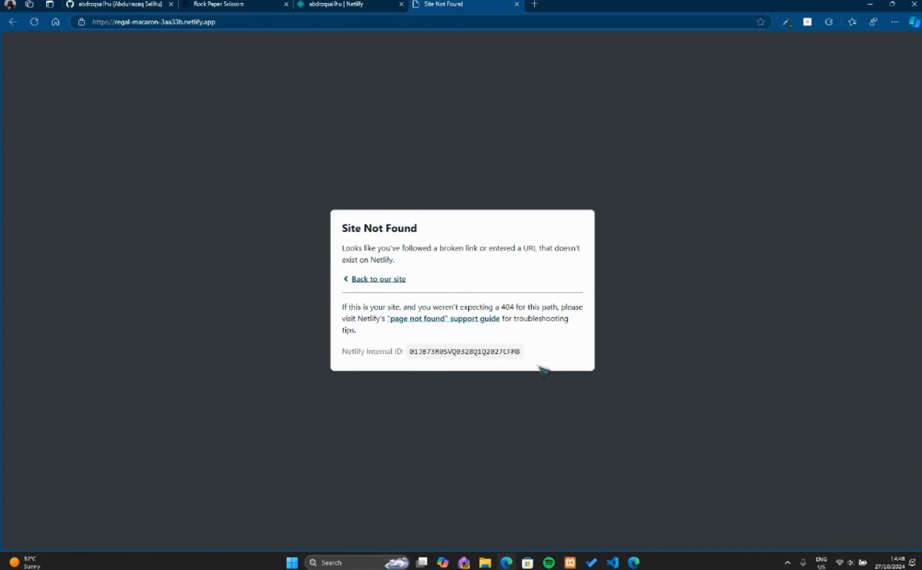
Add a new Netlify site by importing an existing project, with GitHub as the Git provider.
left_click(334, 3)
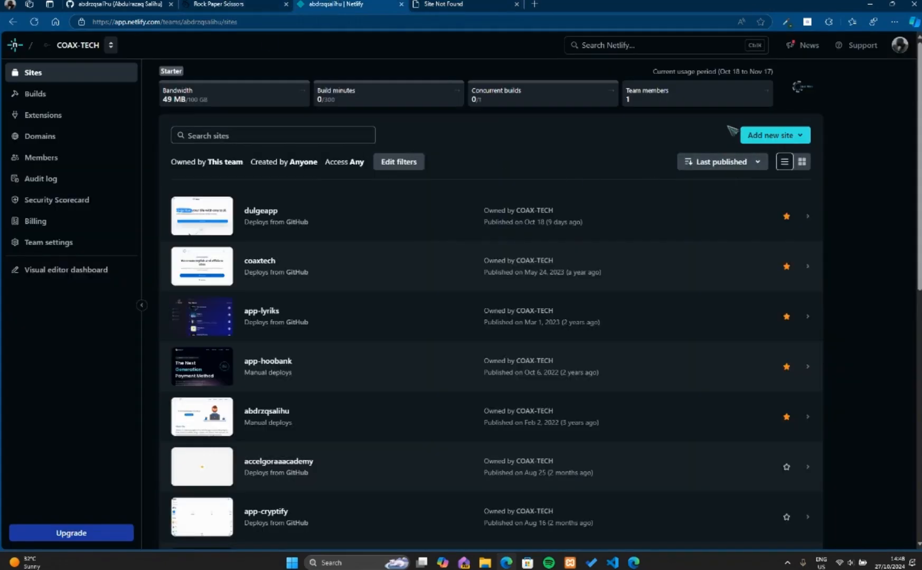
left_click(762, 135)
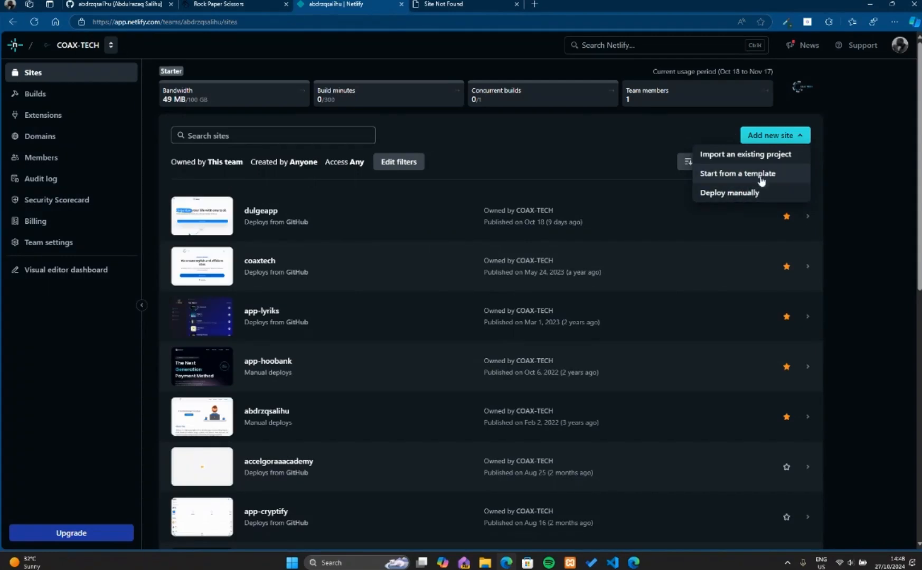
left_click(738, 156)
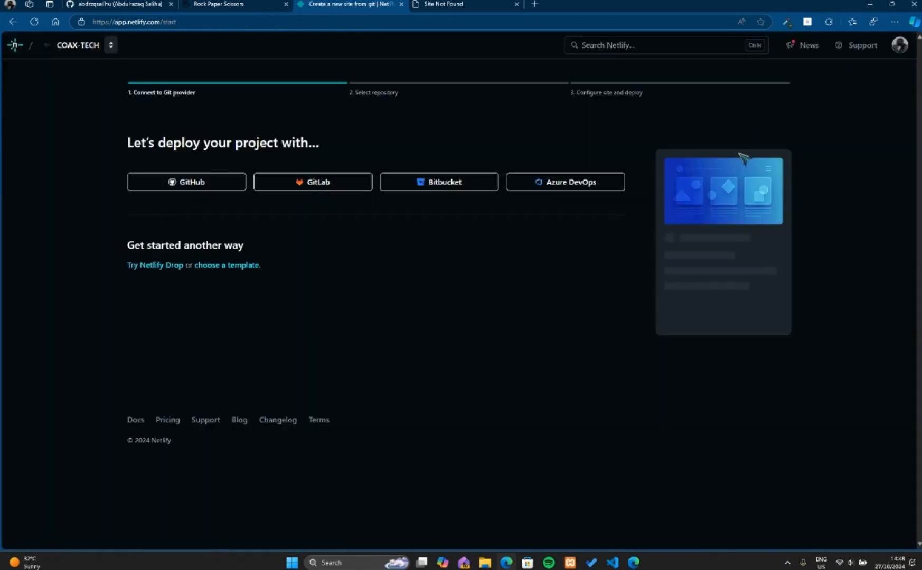
left_click(185, 182)
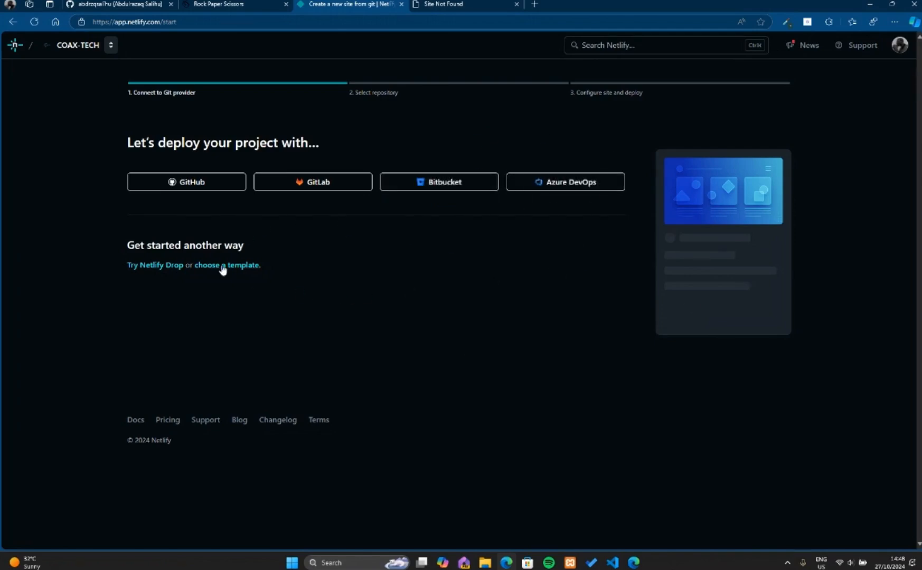
left_click(179, 182)
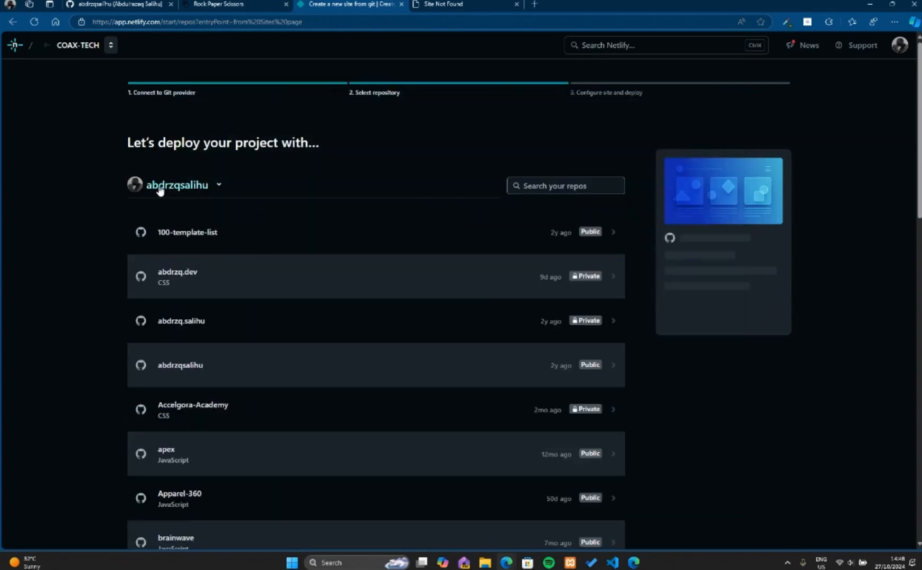
Search the repositories for "rock" and choose rock-paper-scissors-js as the project to deploy.
scroll(438, 264, "down", 8)
scroll(339, 284, "up", 8)
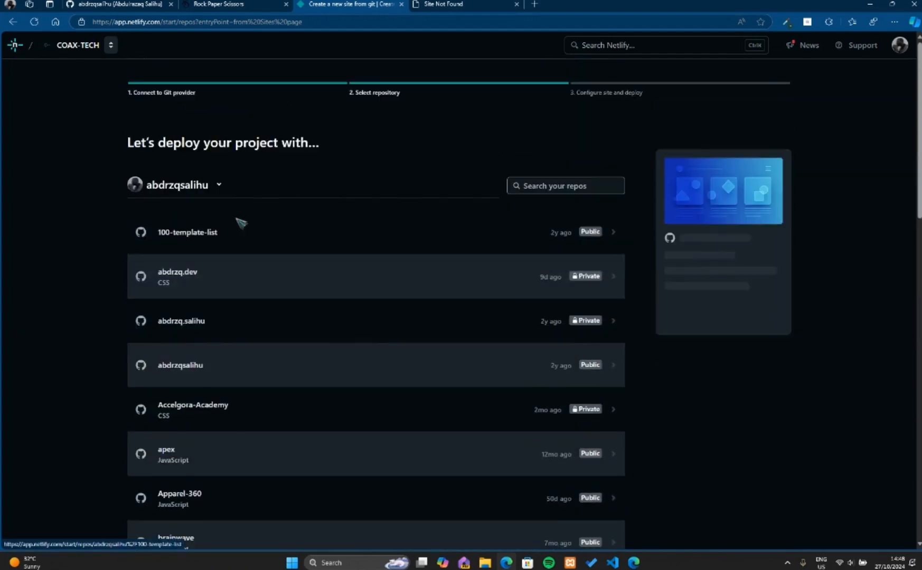
scroll(344, 336, "down", 8)
scroll(354, 299, "up", 8)
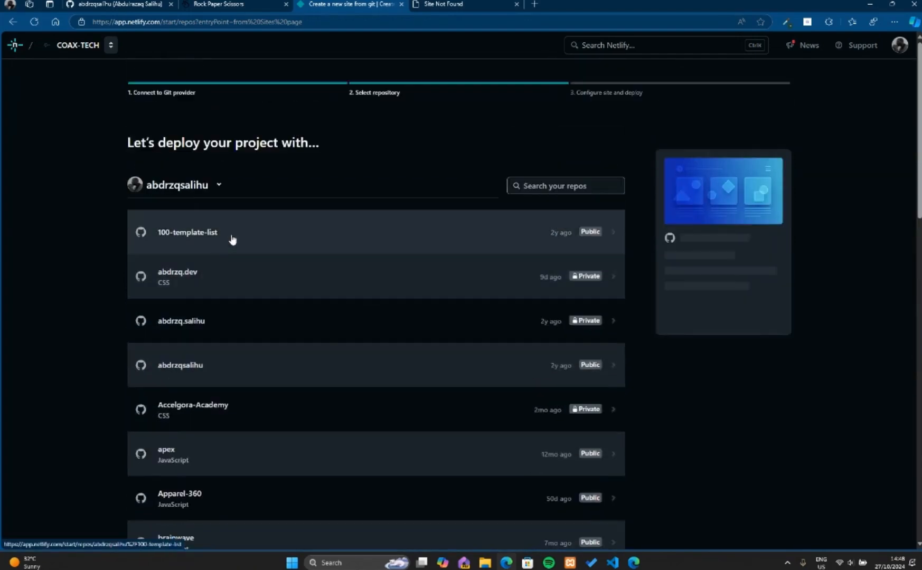
scroll(316, 270, "down", 8)
scroll(428, 264, "up", 8)
left_click(542, 186)
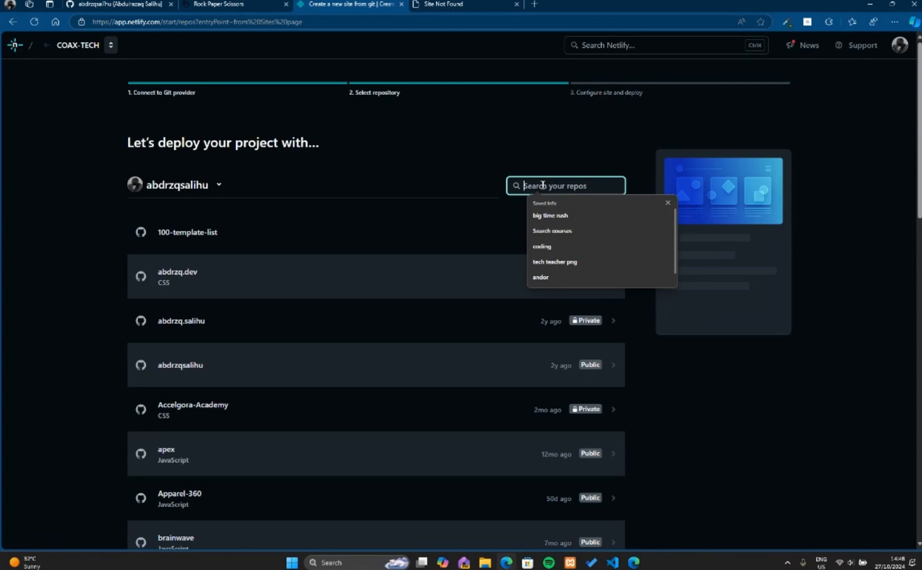
type("rea")
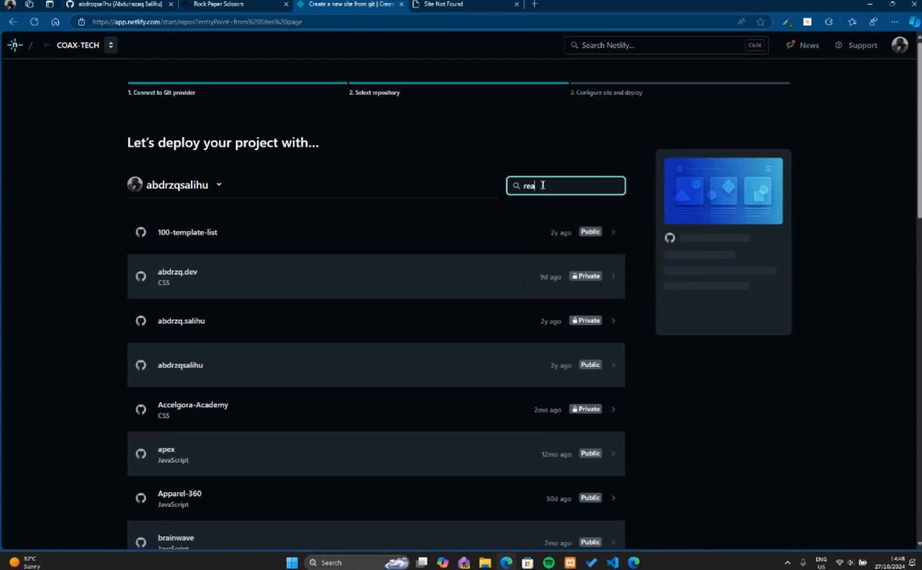
type("ck")
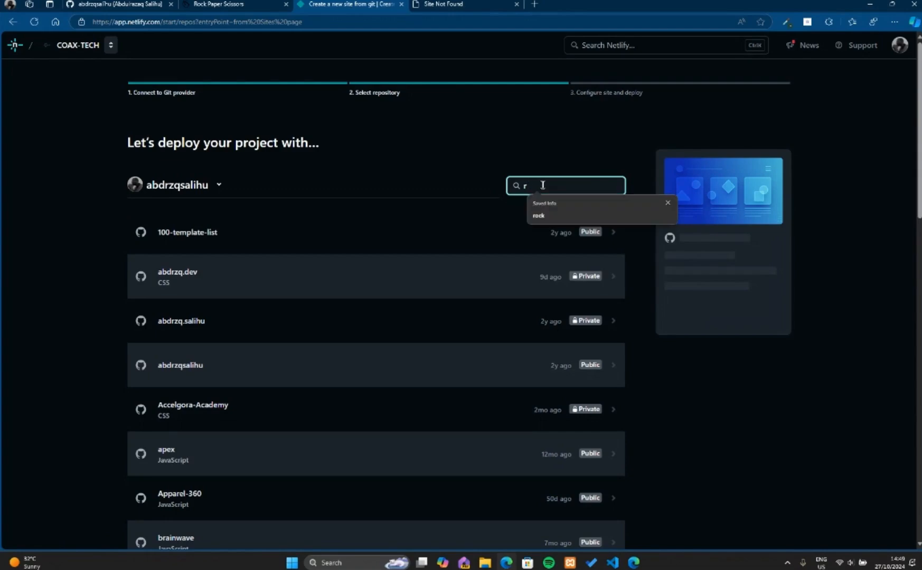
type("k")
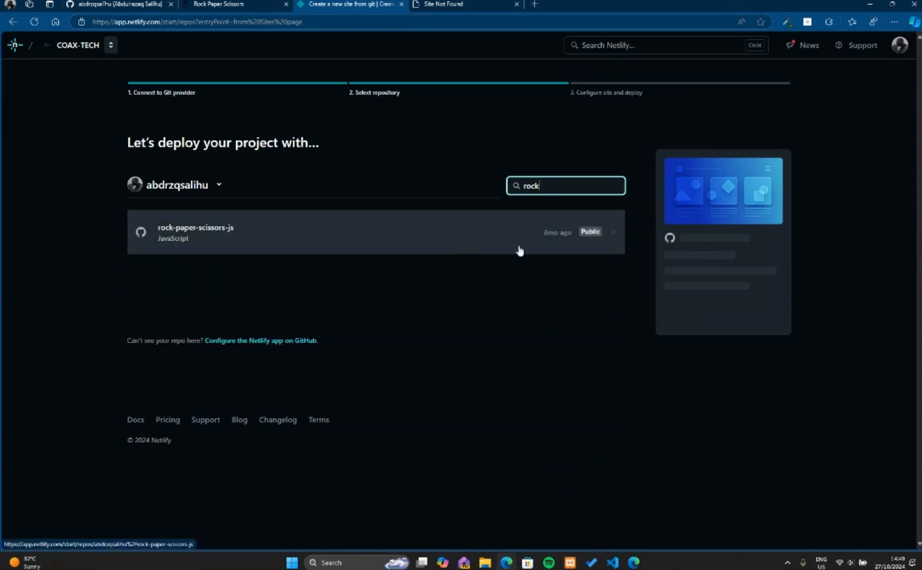
left_click(322, 236)
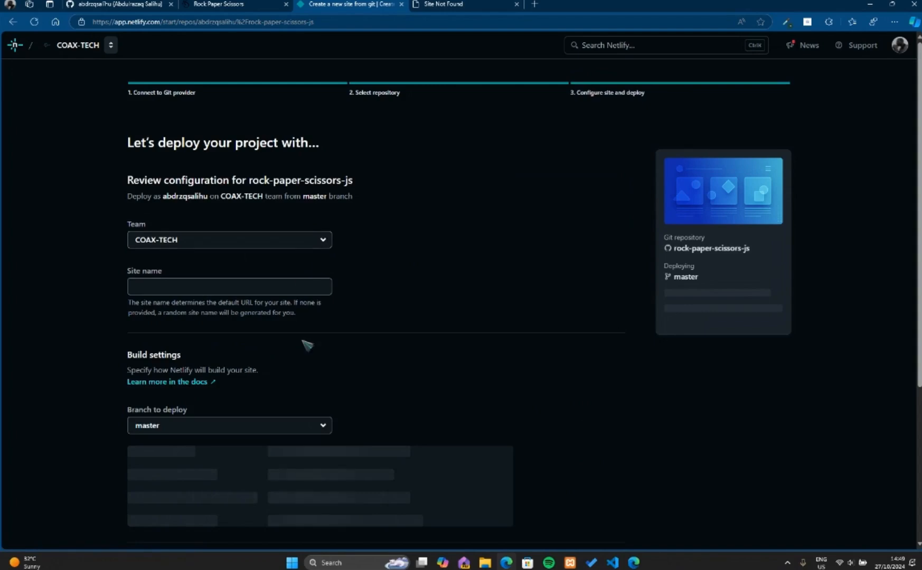
Review the site and build settings and deploy rock-paper-scissors-js from the master branch, leaving the site name blank.
scroll(499, 396, "down", 3)
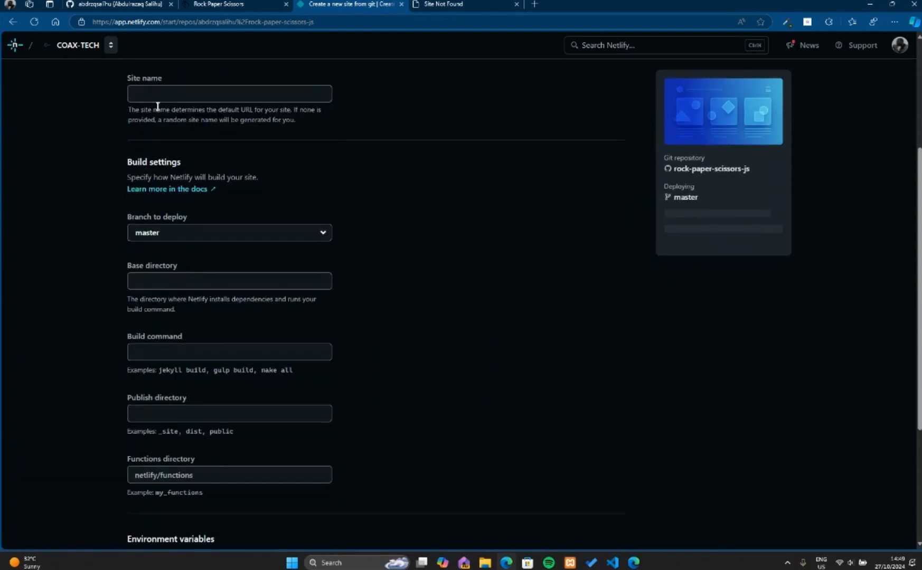
scroll(210, 245, "up", 3)
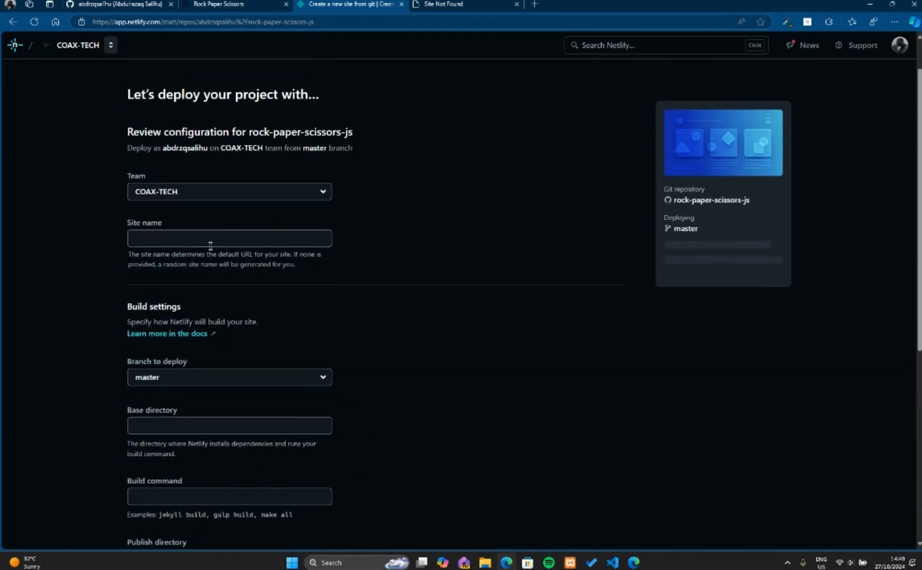
left_click(162, 241)
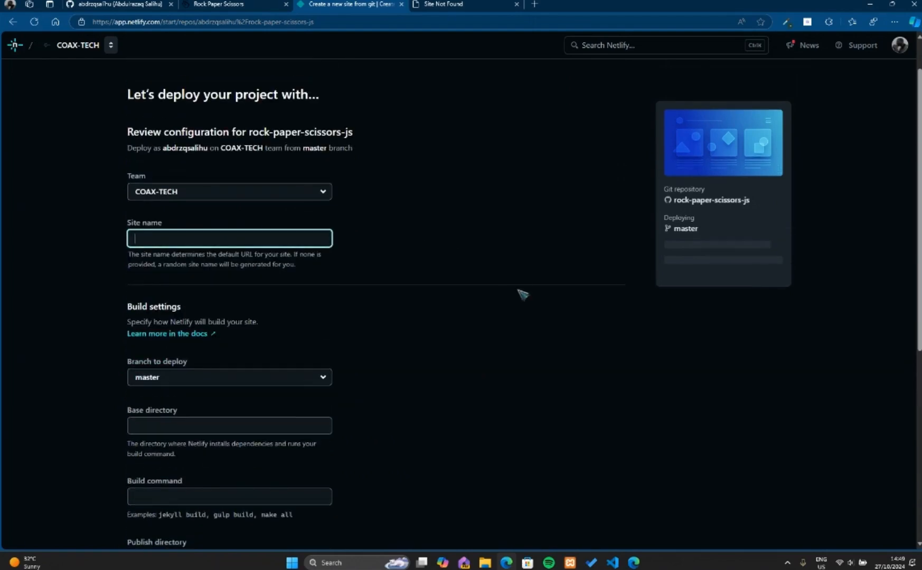
scroll(421, 260, "down", 5)
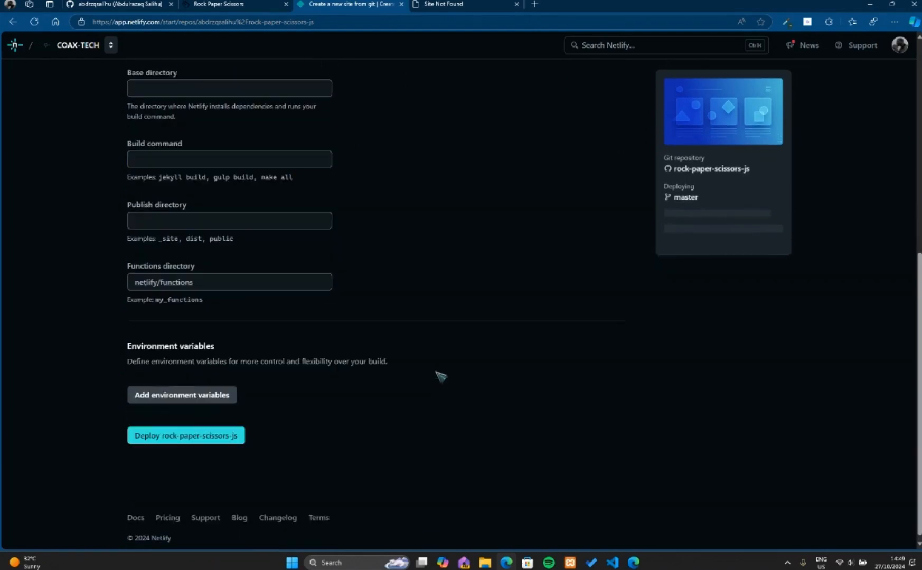
left_click(179, 437)
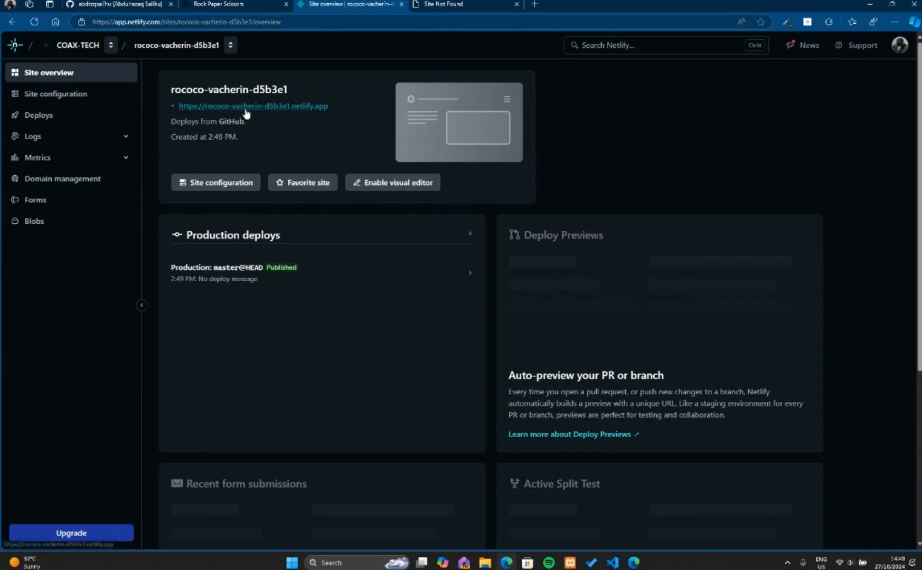
Open the newly deployed live site and play one round with rock.
left_click(264, 106)
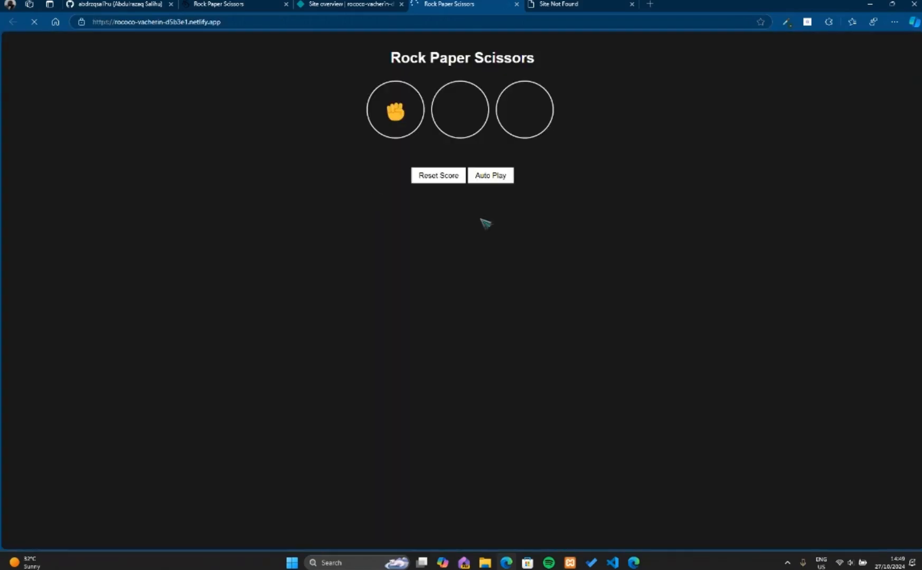
left_click(388, 114)
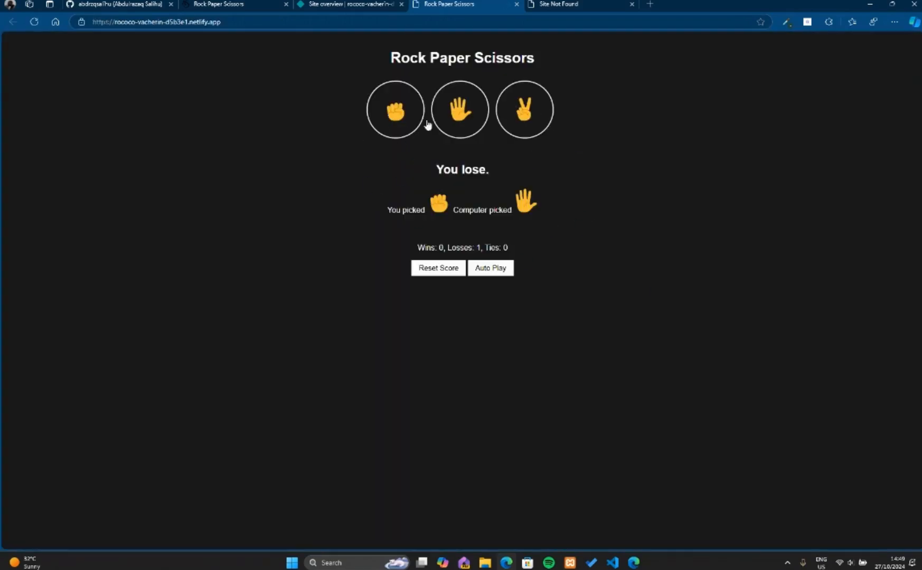
Play one round with paper and one with scissors on the live site, and check the site's web address.
left_click(469, 111)
left_click(515, 113)
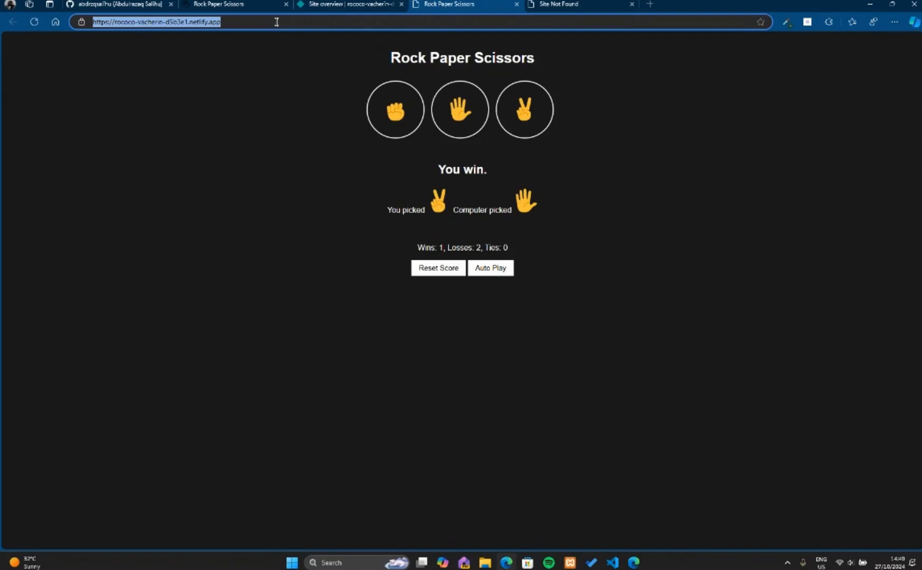
left_click_drag(247, 22, 94, 22)
left_click(161, 143)
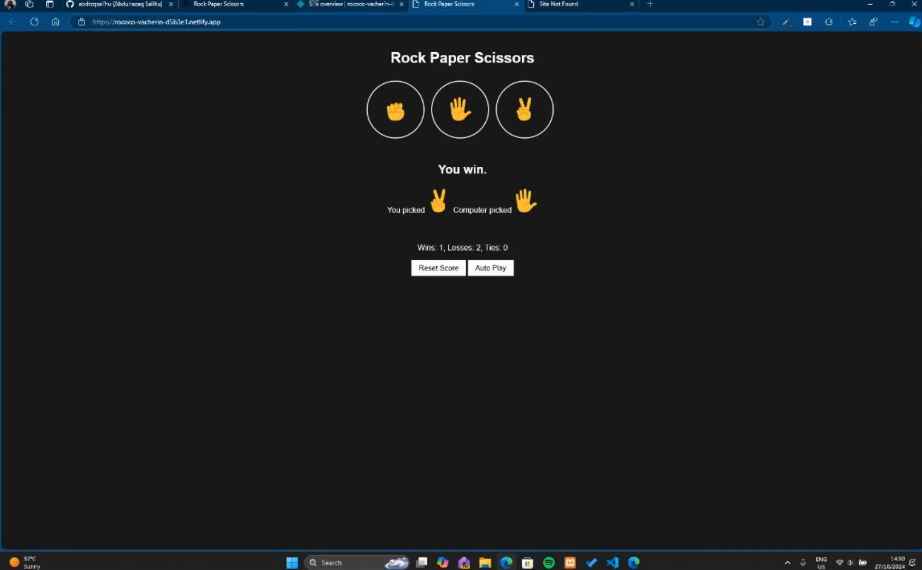
Open the deployed site's configuration in Netlify and try to change the site name to rock-paper-scissors.
left_click(313, 4)
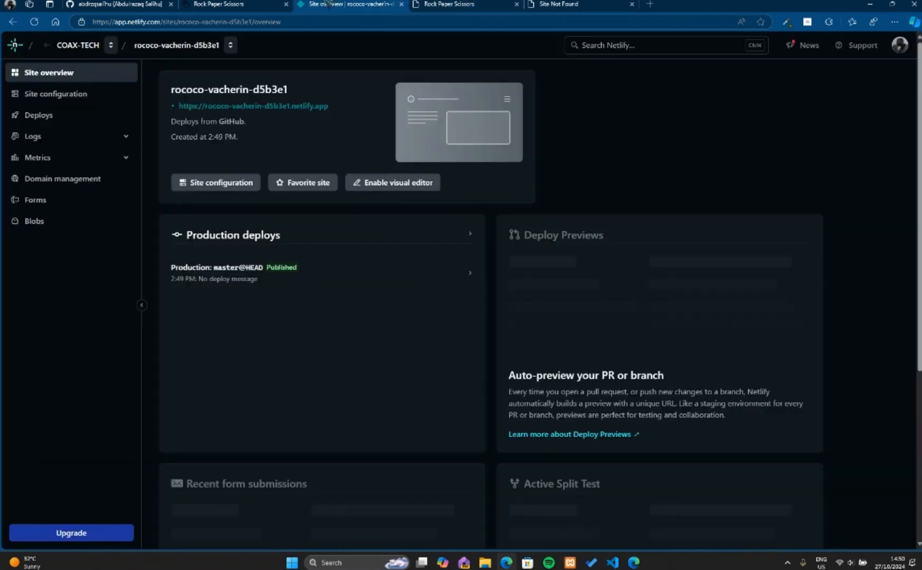
left_click(221, 186)
left_click(191, 218)
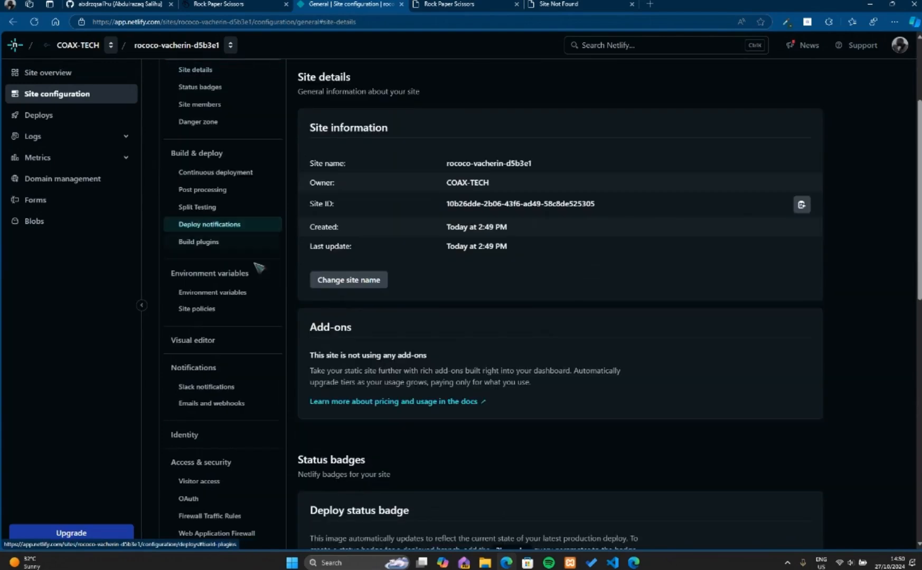
left_click(359, 283)
left_click_drag(425, 302, 322, 304)
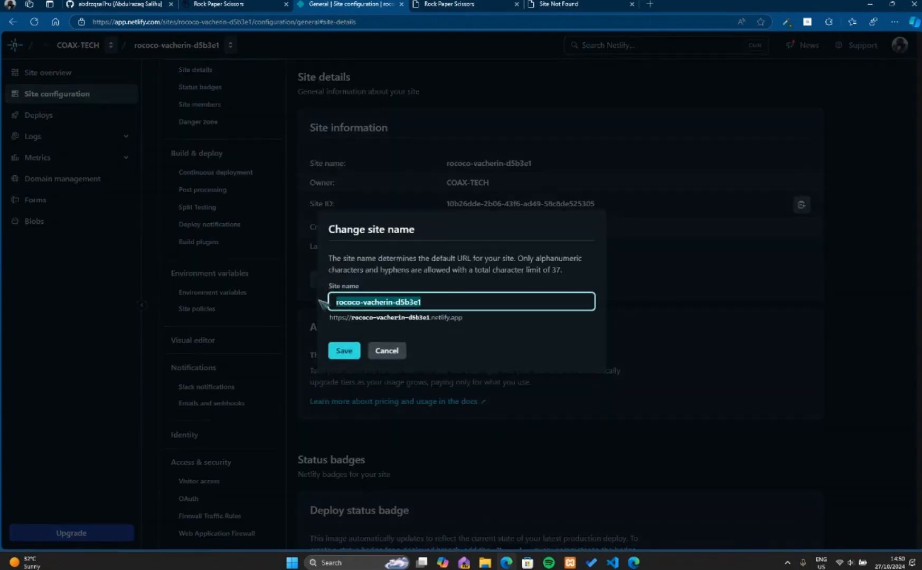
key("BackSpace")
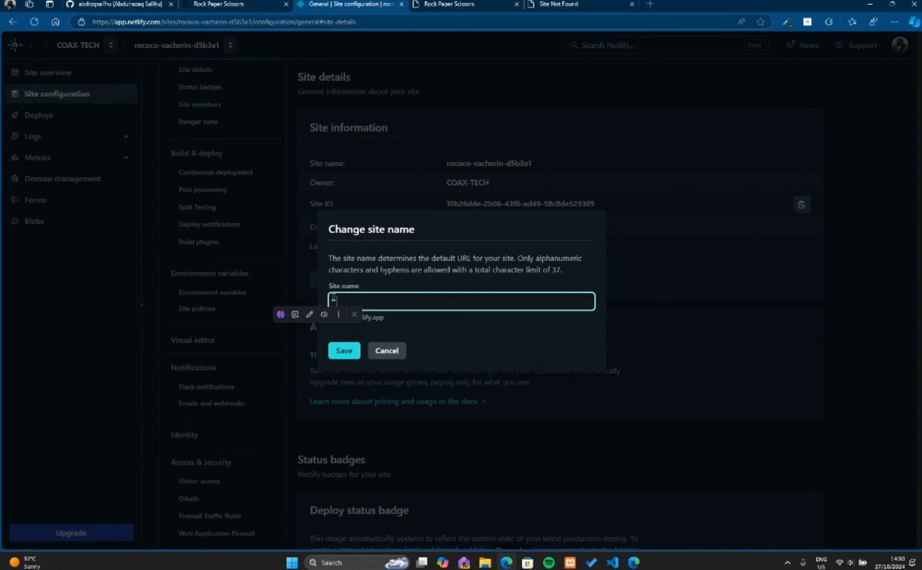
left_click(343, 298)
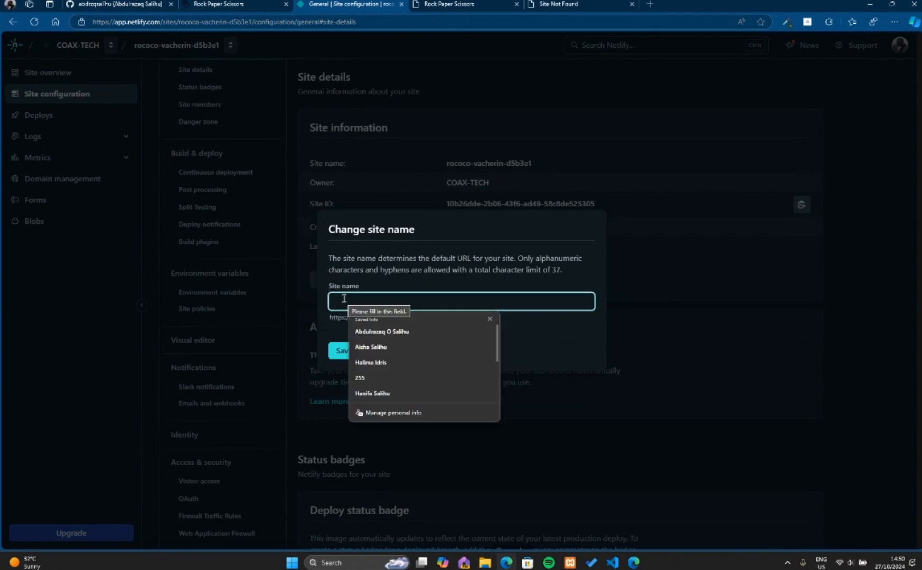
type("rock-pap")
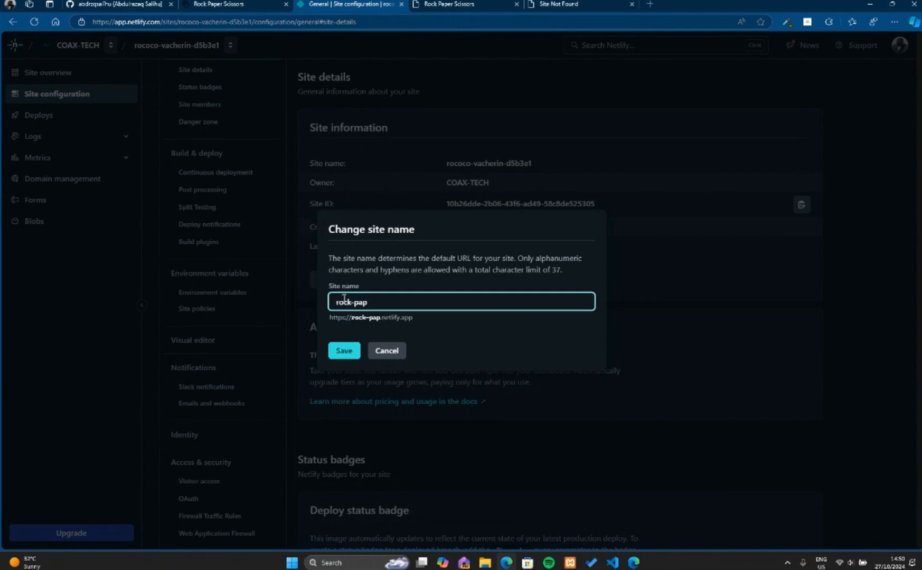
type("er-scissors")
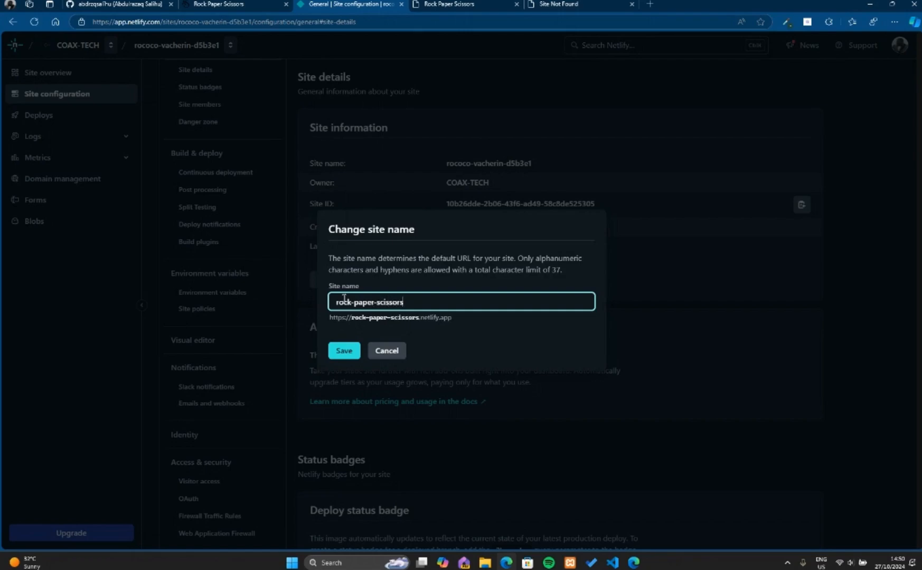
left_click(344, 350)
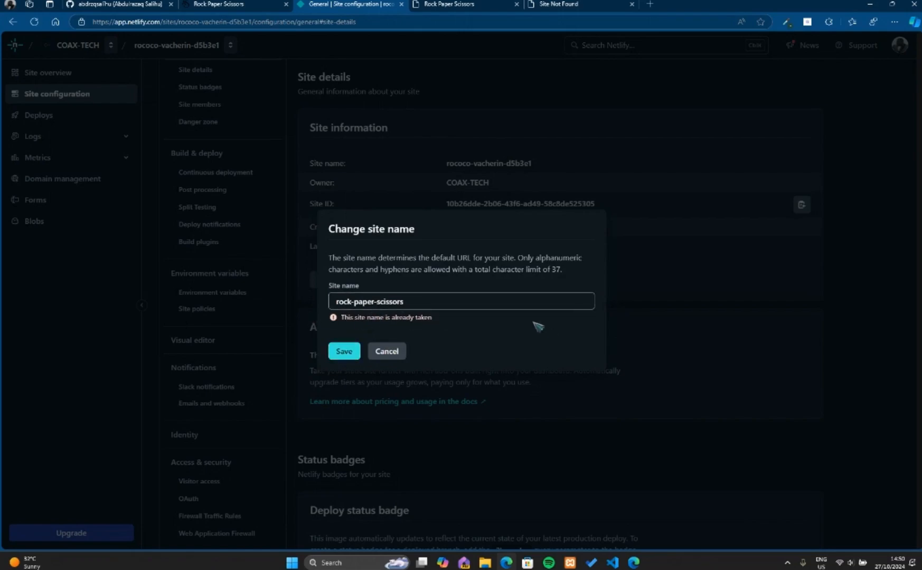
Try to save the site name as rock-paper-scissors-web.
left_click(456, 298)
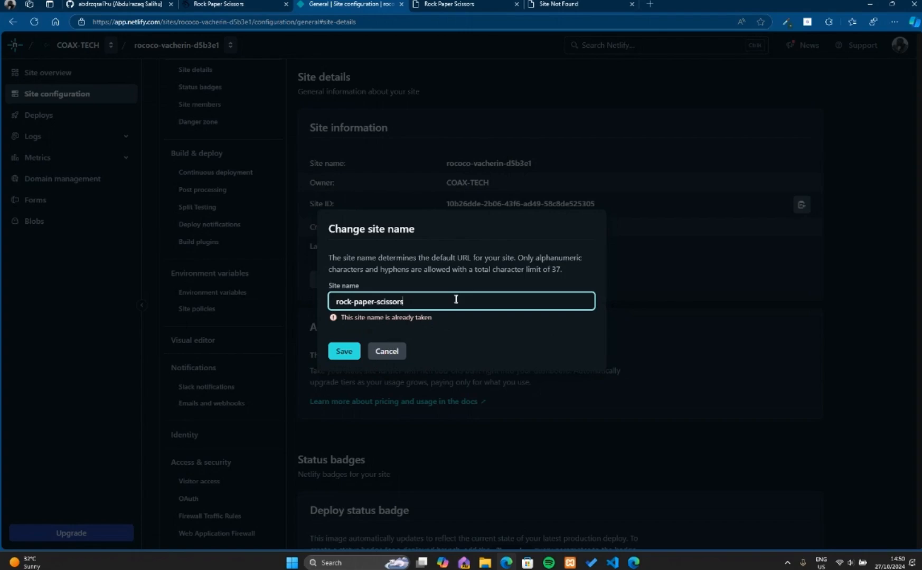
type("-web")
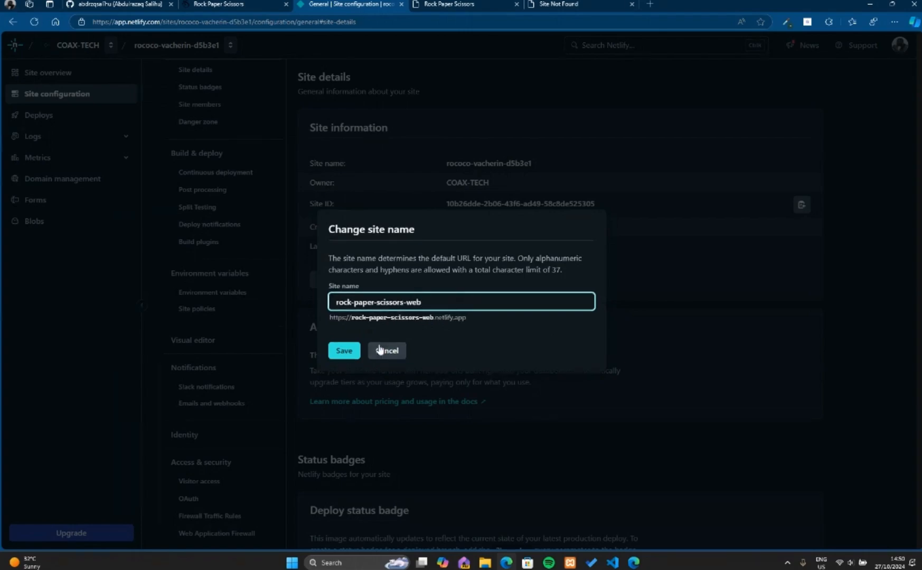
left_click(344, 352)
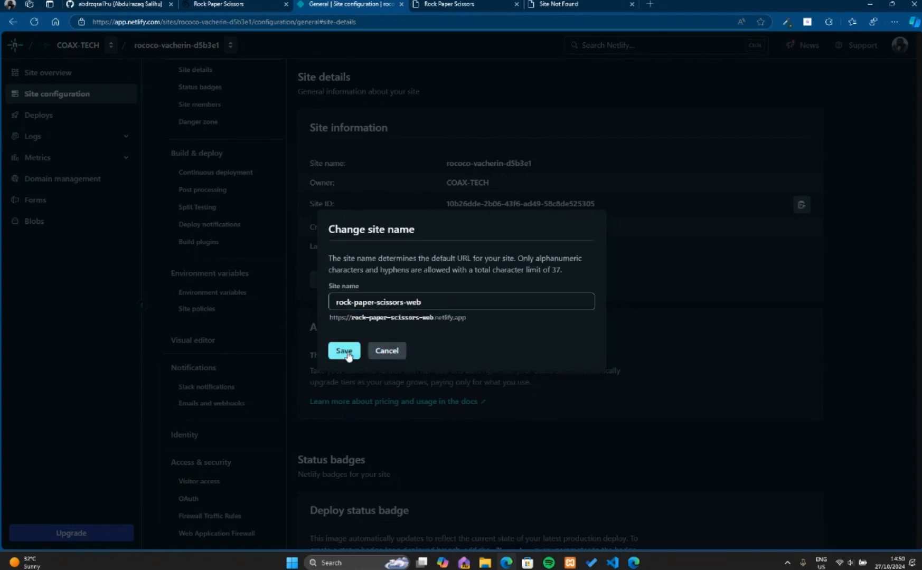
Remove the -web ending and try to save the site name as web-rock-paper-scissors.
left_click(439, 302)
key("BackSpace")
key("BackSpace")
key("BackSpace")
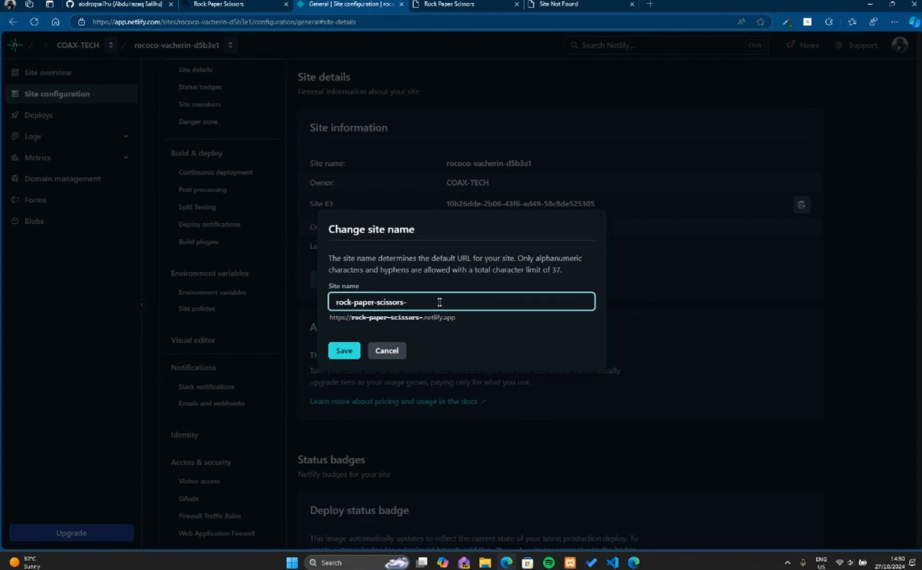
left_click(335, 301)
type("we")
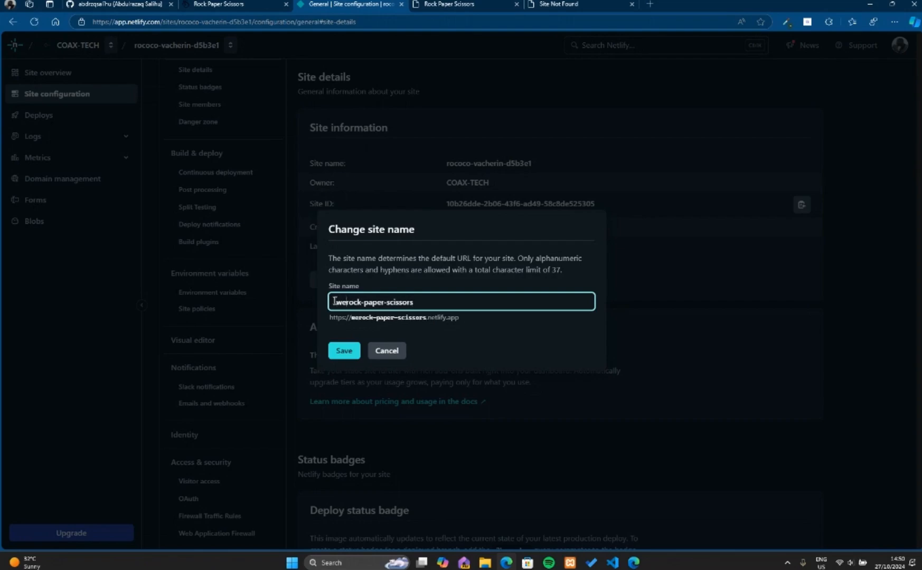
type("bb")
key("BackSpace")
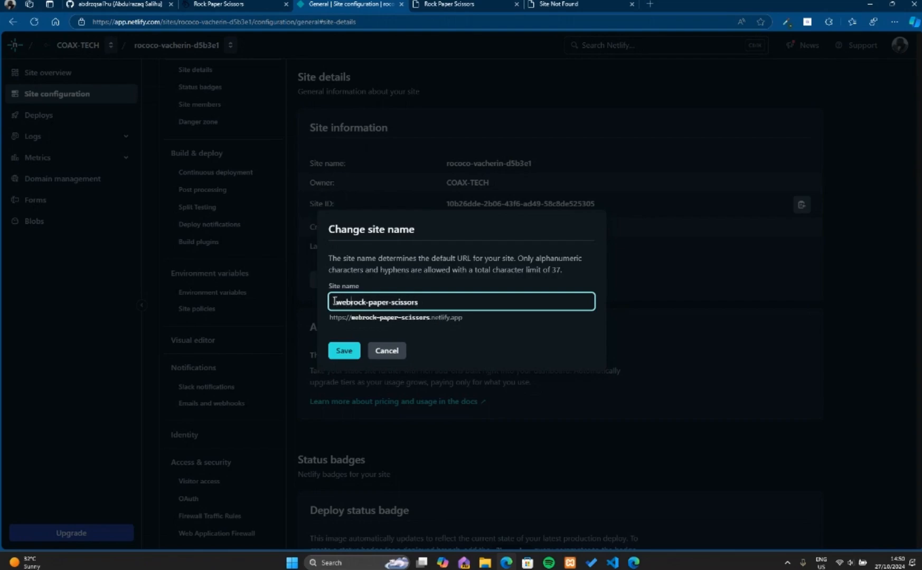
type("-")
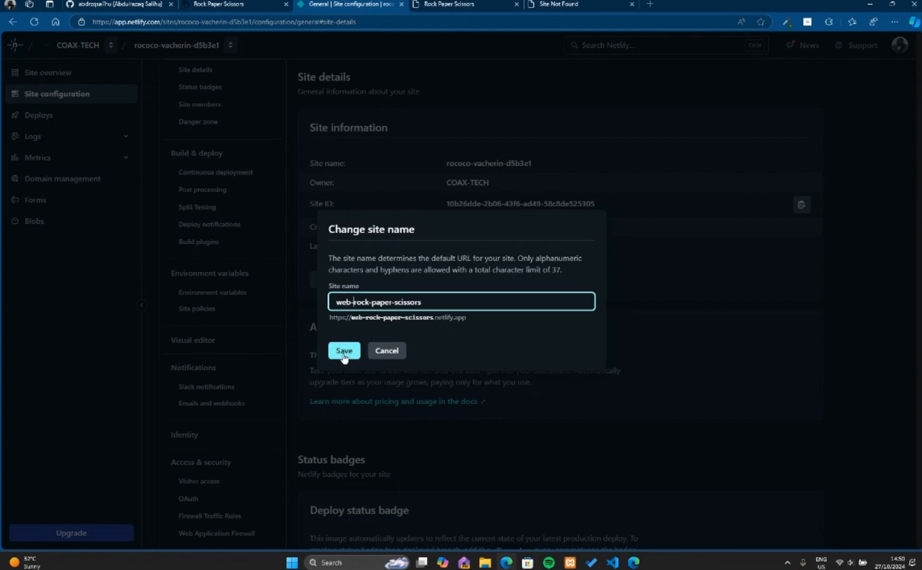
left_click(344, 355)
Remove the web- prefix, change the site name to rock-paper-scissors-scs and save it.
left_click(351, 302)
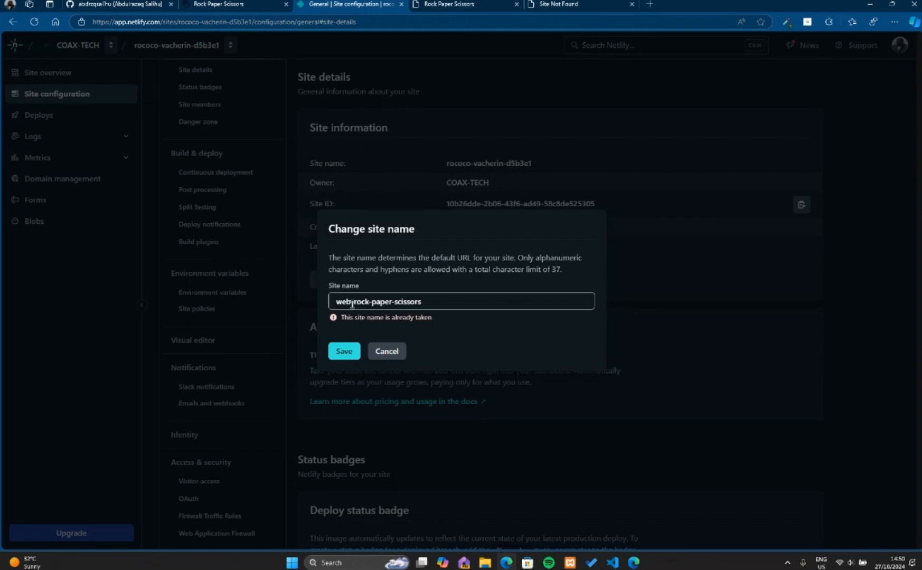
left_click_drag(352, 302, 333, 305)
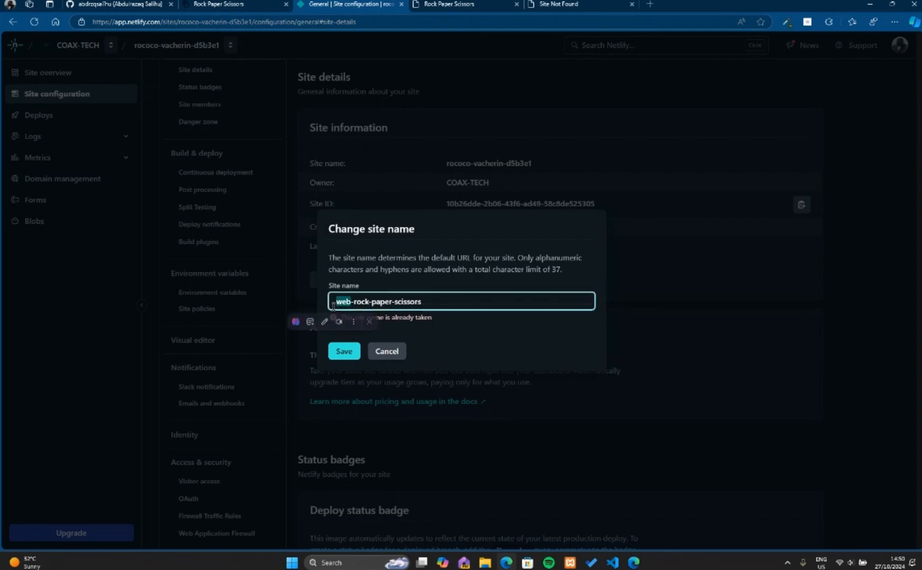
key("BackSpace")
key("Delete")
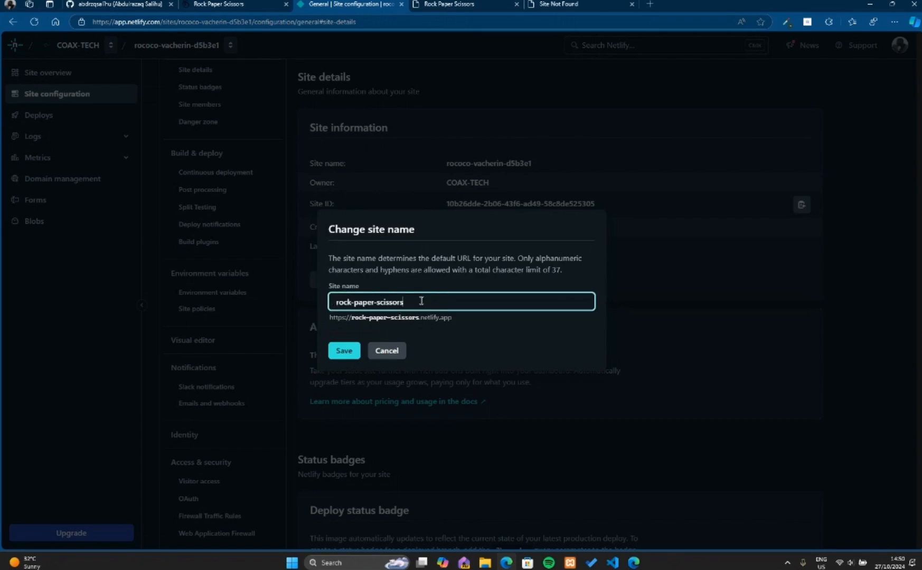
type("-scd")
key("BackSpace")
type("scs")
left_click(345, 353)
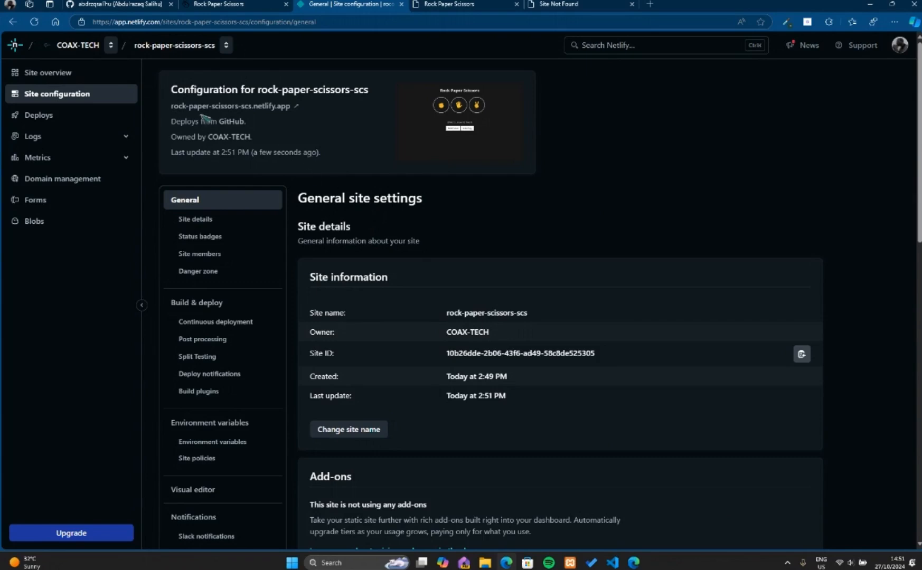
Open the renamed live site from its configuration page and check its rock-paper-scissors-scs.netlify.app address.
left_click(217, 107)
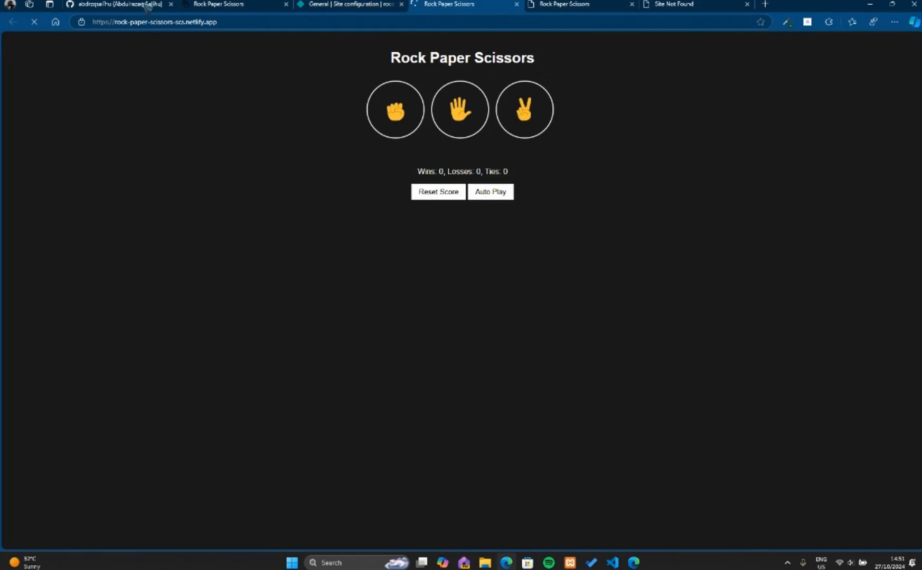
left_click(91, 24)
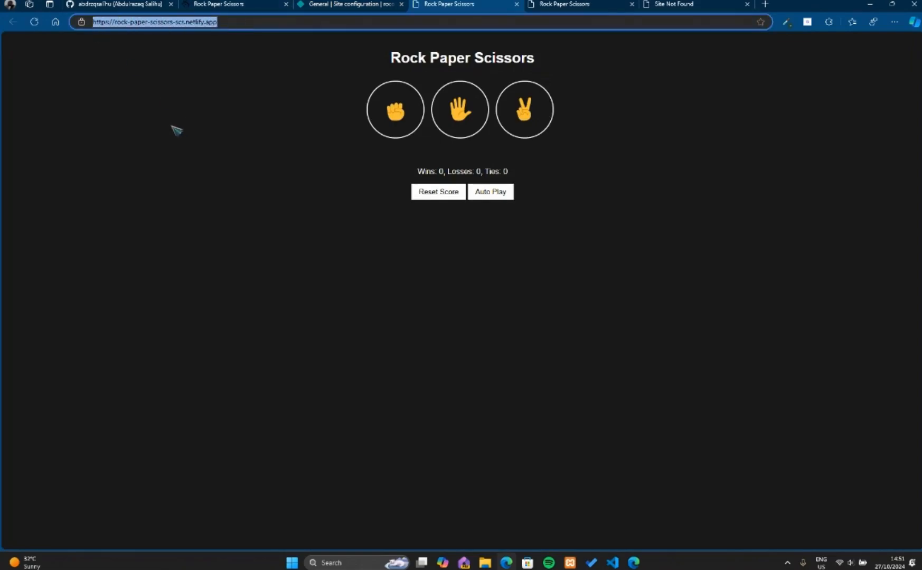
left_click(242, 22)
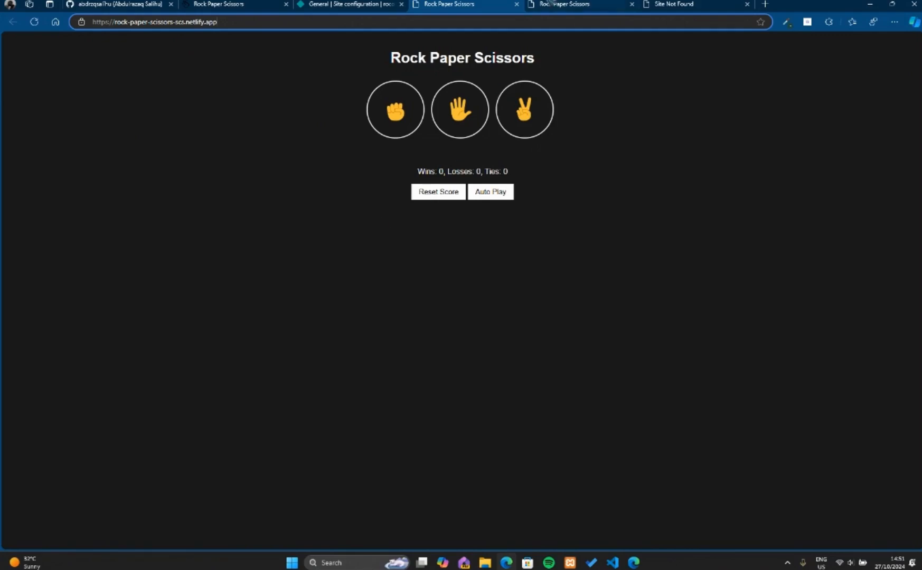
Reload the page still open at the old rococo-vacherin-d5b3e1.netlify.app address and close it.
key("ctrl+Tab")
key("ctrl+r")
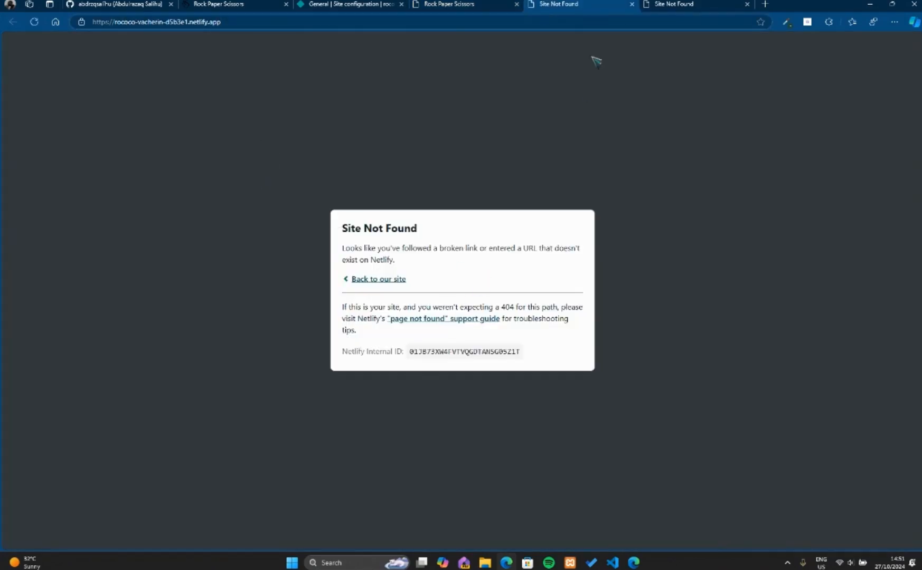
left_click(631, 4)
left_click(378, 4)
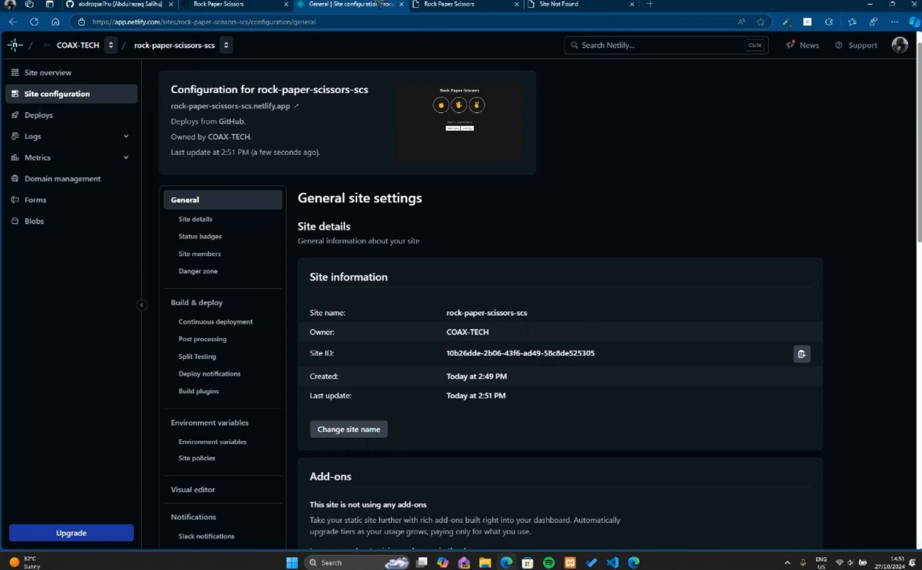
left_click(455, 4)
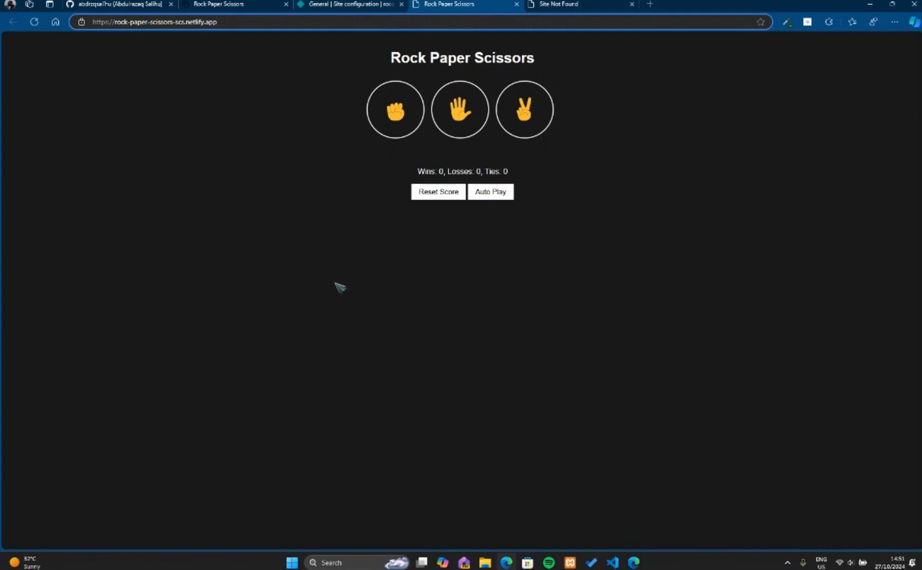
left_click(117, 4)
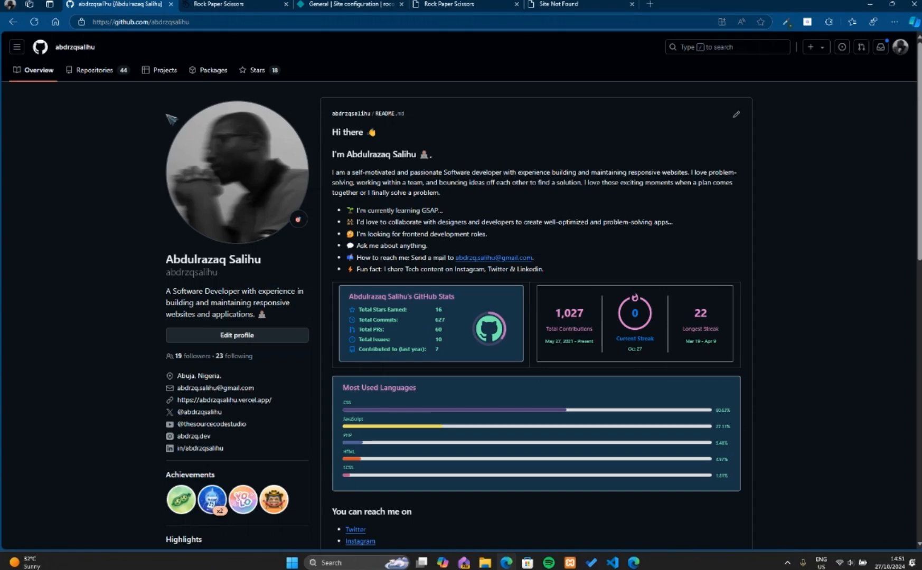
Return to the renamed live site, play rounds with rock and scissors, and reset the score.
left_click(453, 3)
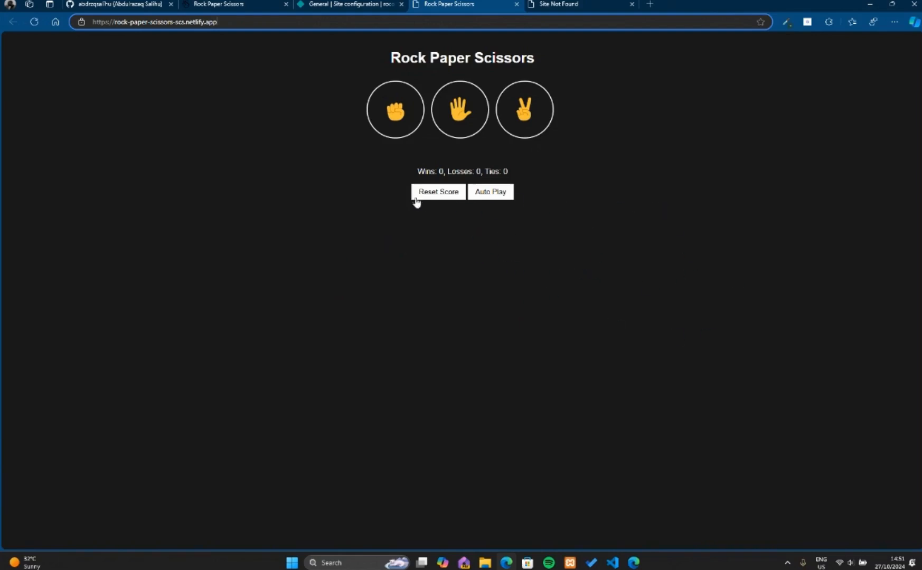
left_click(395, 108)
left_click(395, 108)
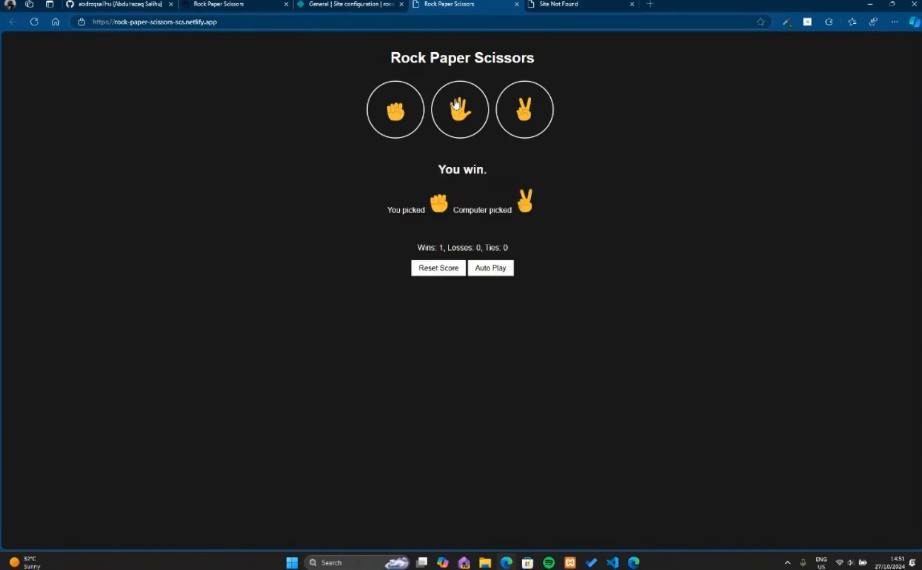
key("s")
left_click(442, 274)
left_click(454, 313)
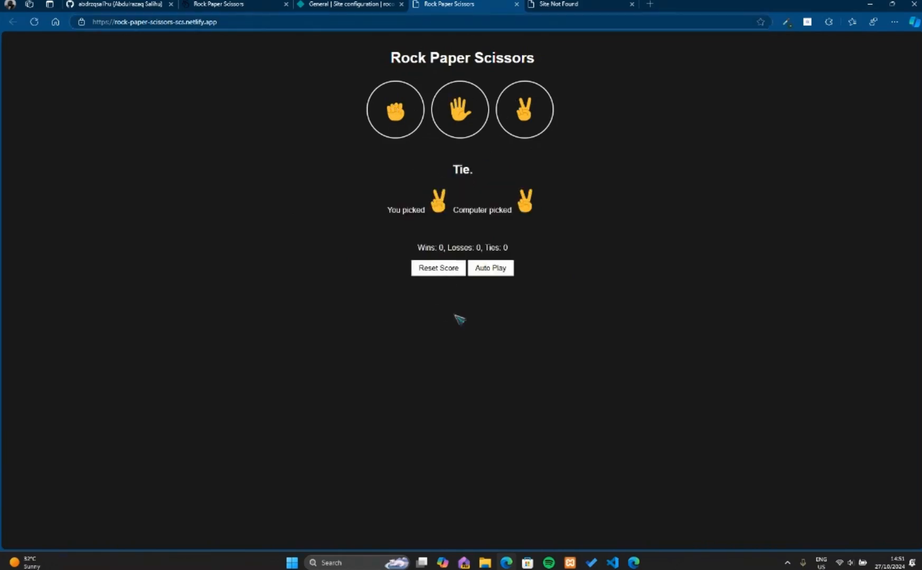